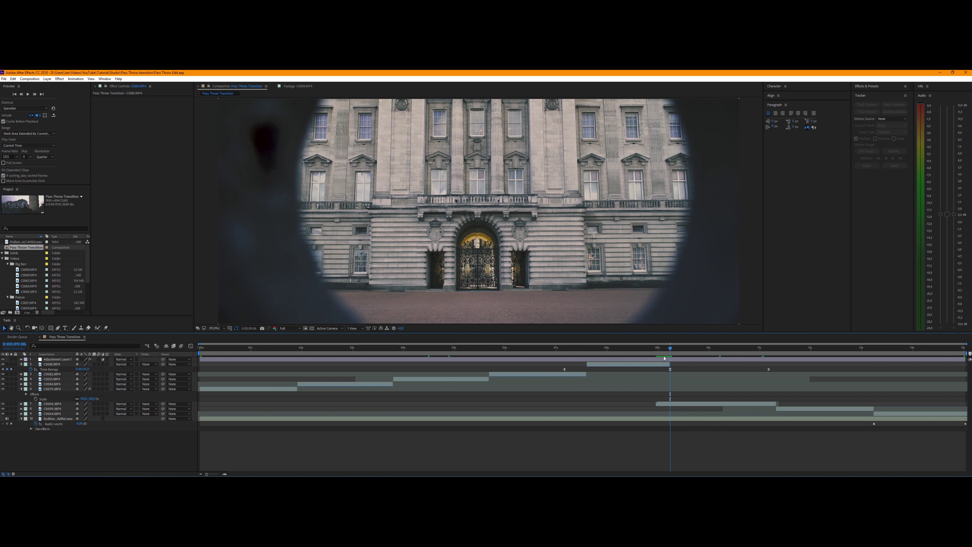
# Examine the end of clip C0081.MP4 frame by frame for the pass through the gate ring, stopping at 0:00:09:03
pyautogui.moveTo(673, 350); pyautogui.dragTo(670, 351)
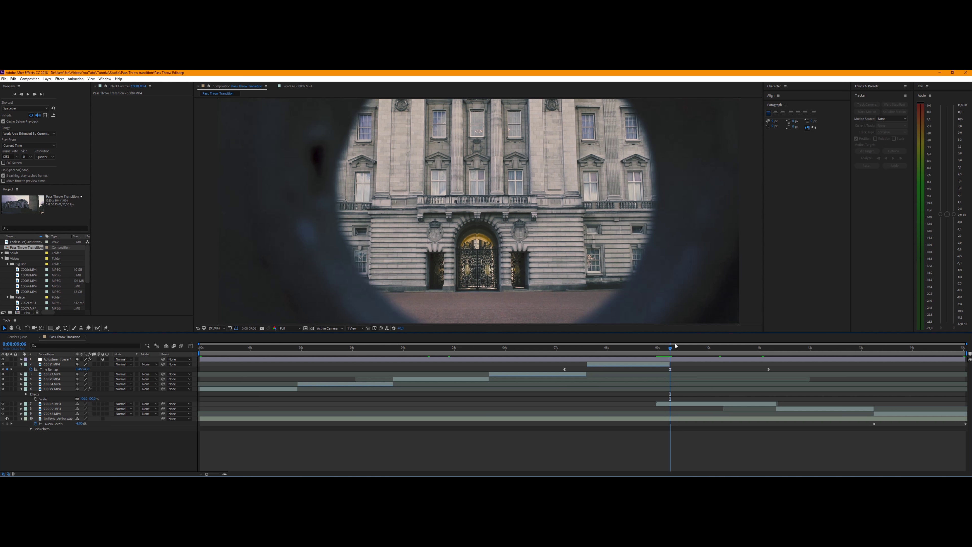
pyautogui.press('pagedown')
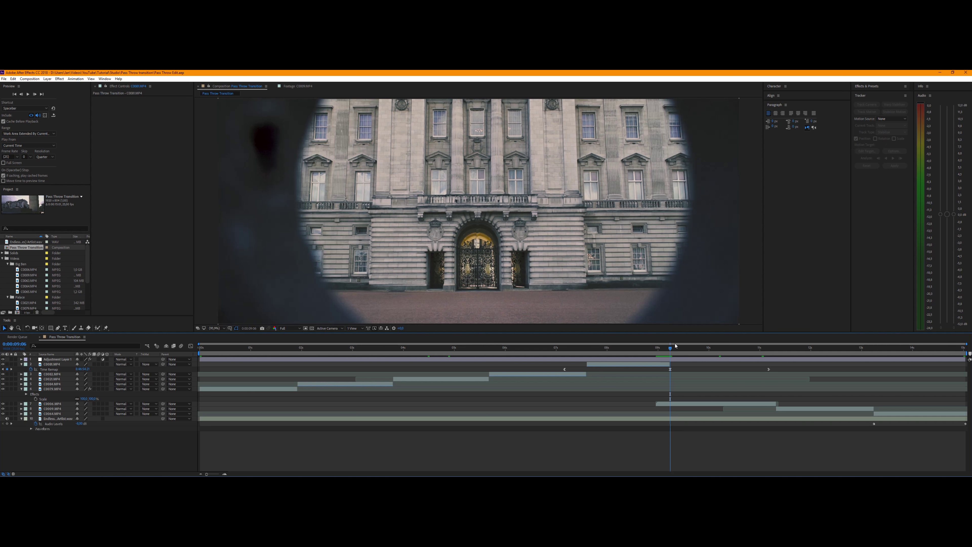
pyautogui.press('pageup')
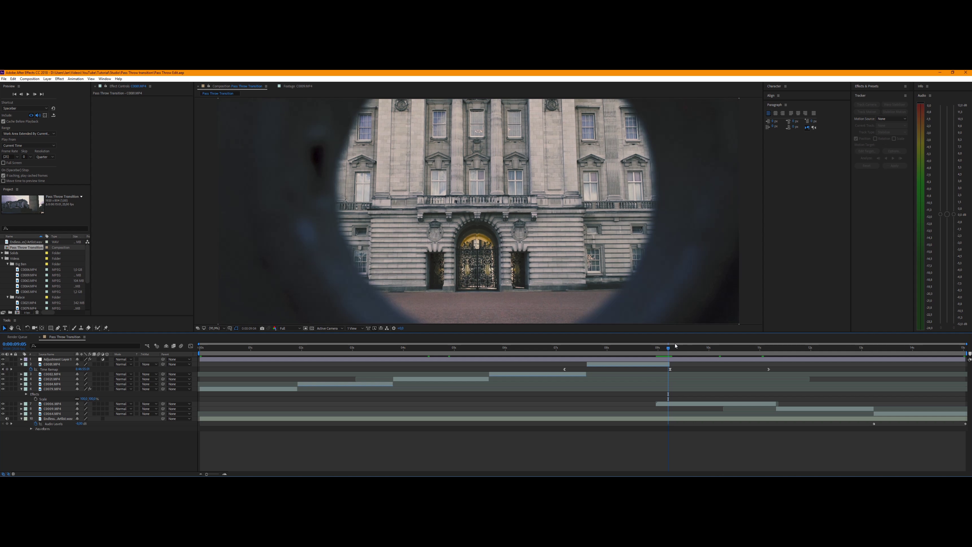
pyautogui.press('pageup')
pyautogui.press('pageup')
pyautogui.press('pageup')
pyautogui.press('pageup')
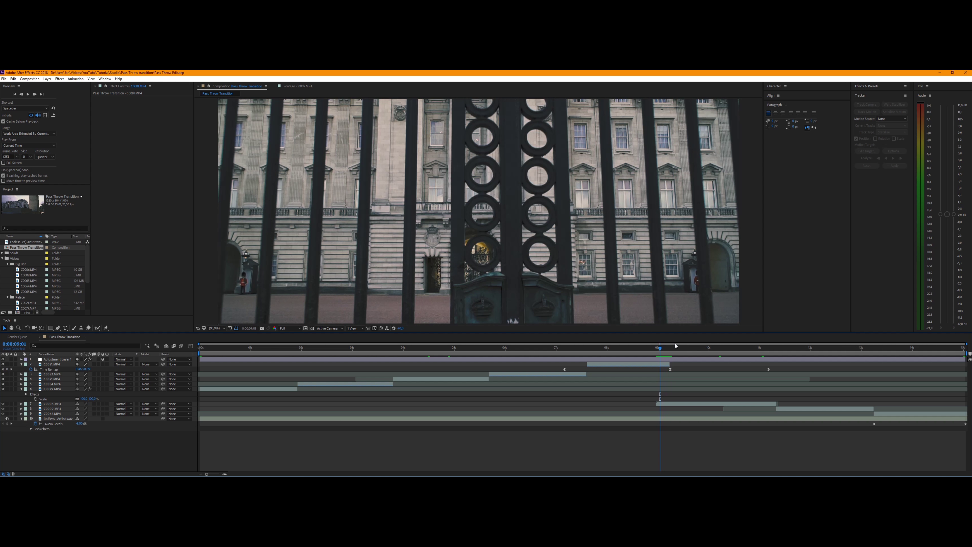
pyautogui.press('pageup')
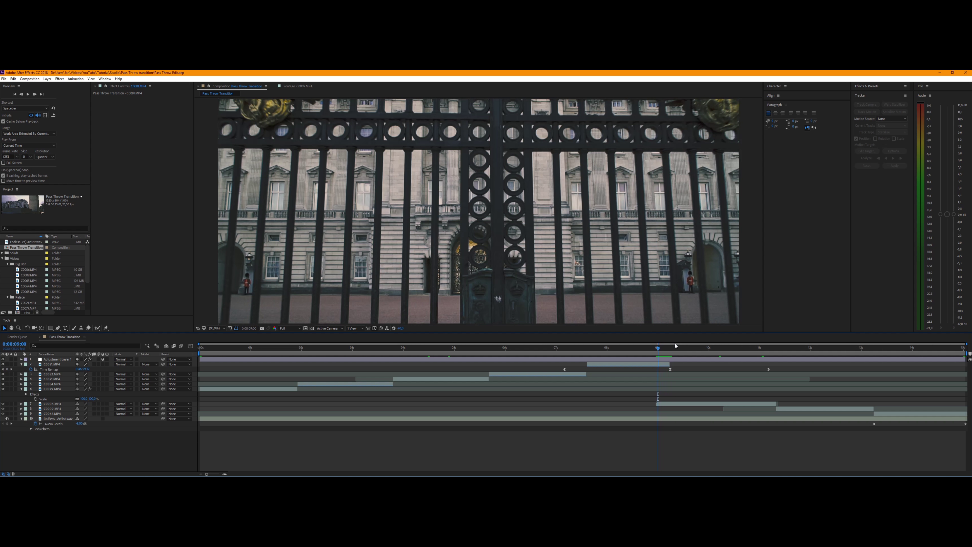
pyautogui.press('pagedown')
pyautogui.press('pagedown')
pyautogui.press('pagedown')
pyautogui.press('pagedown')
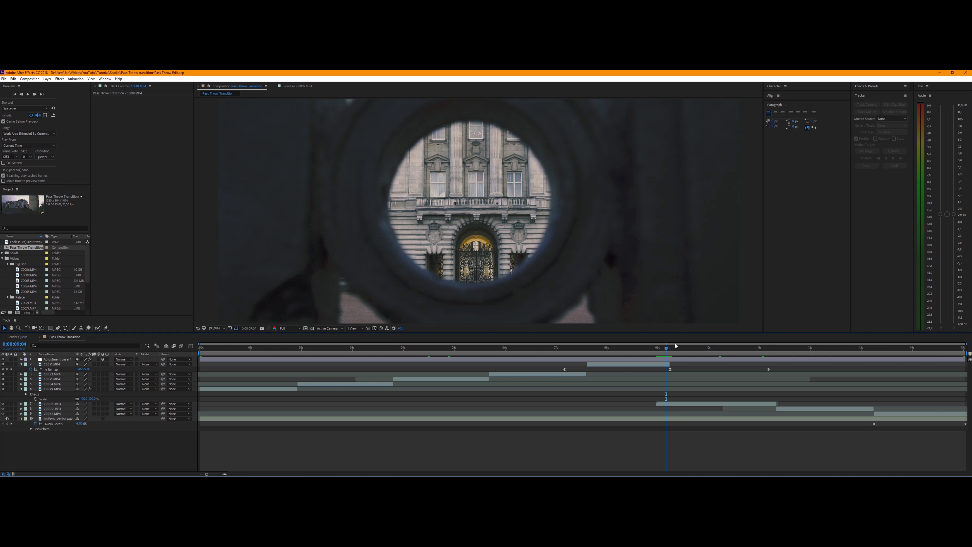
pyautogui.press('pageup')
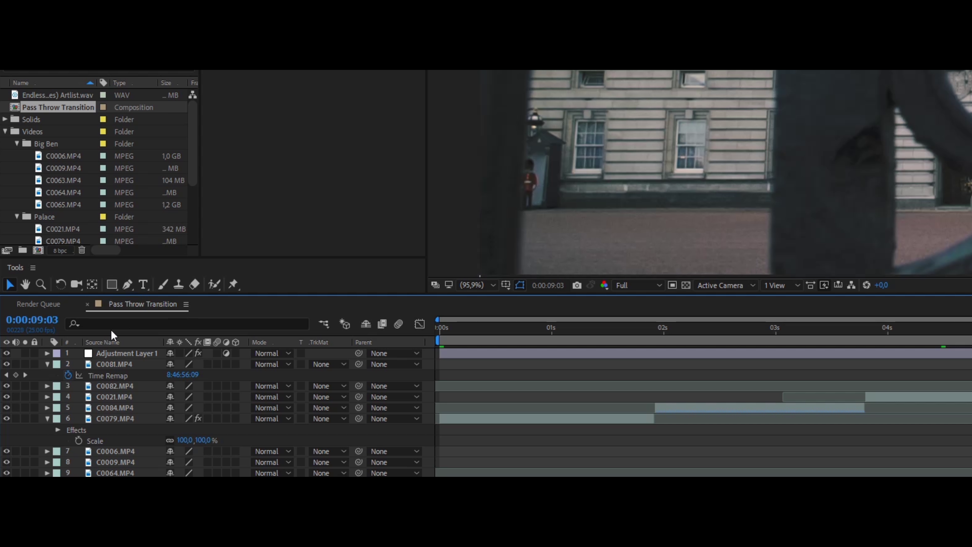
# Draw an elliptical mask on C0081.MP4 around the gate ring's opening, set it to Subtract and fit it to the ring
pyautogui.click(122, 362)
pyautogui.moveTo(111, 285); pyautogui.dragTo(234, 309)
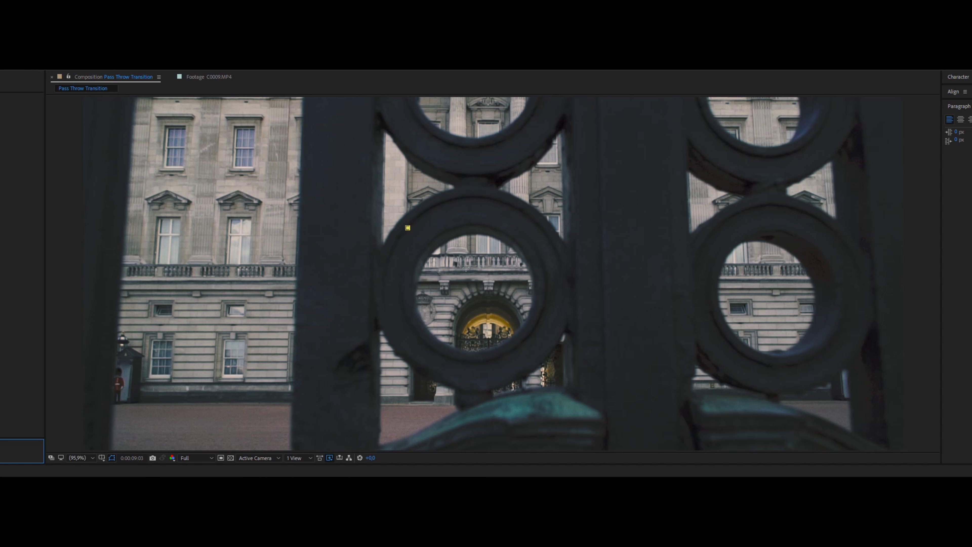
pyautogui.moveTo(408, 228); pyautogui.dragTo(534, 318)
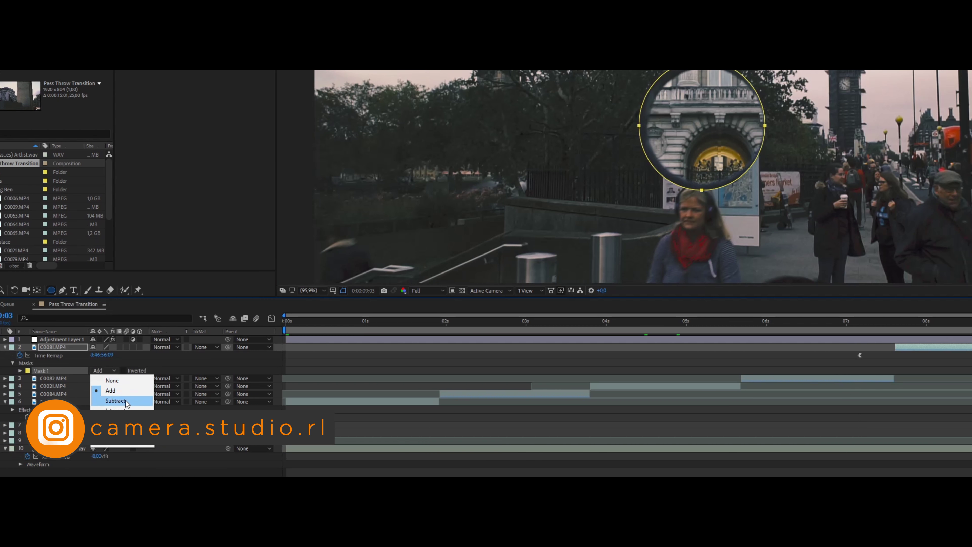
pyautogui.click(126, 403)
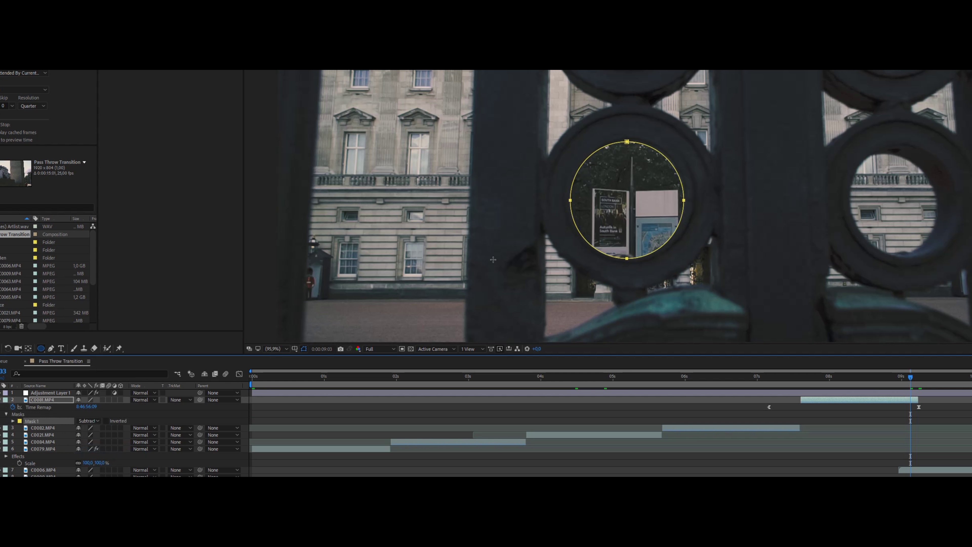
pyautogui.press('v')
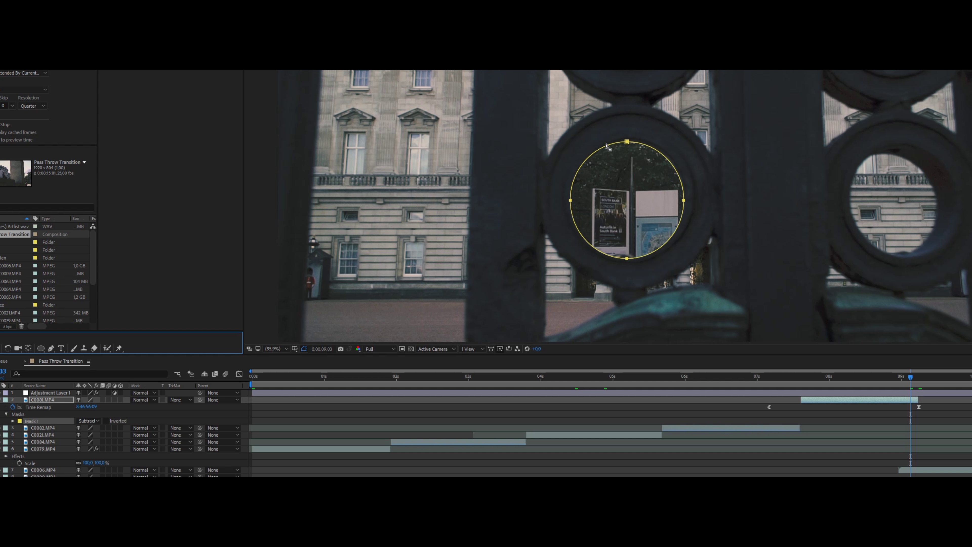
pyautogui.click(628, 143)
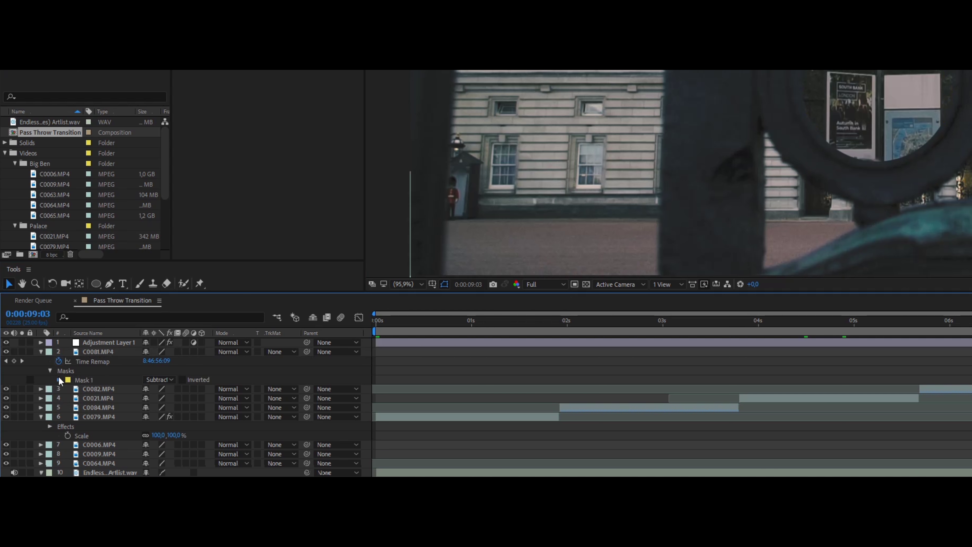
# Start keyframing Mask 1's path, feather and expansion at 0:00:09:03, and reduce the mask expansion slightly below zero
pyautogui.click(58, 377)
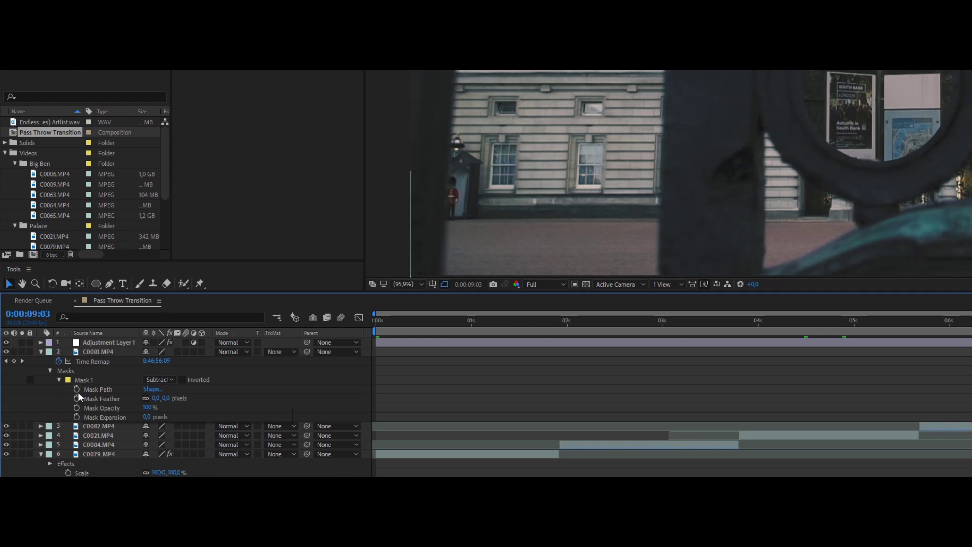
pyautogui.click(77, 390)
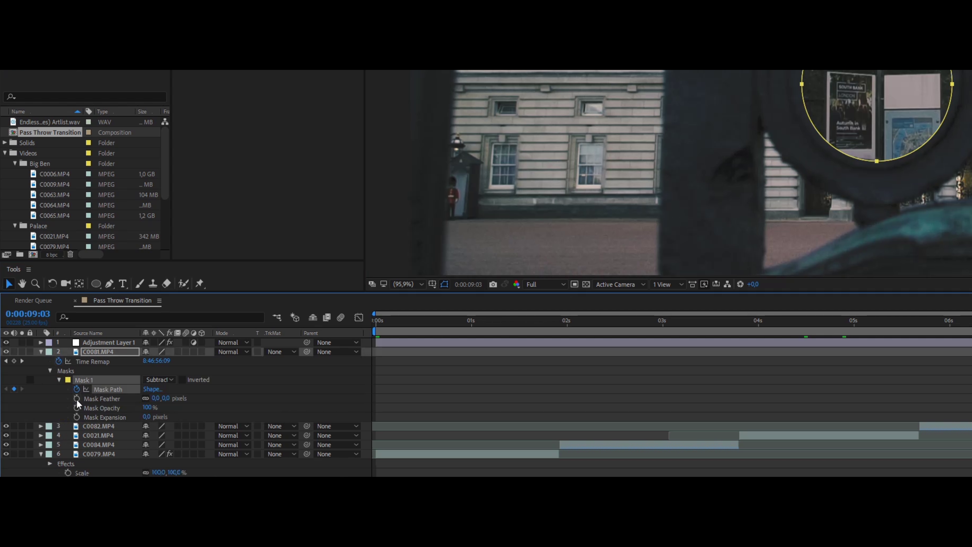
pyautogui.click(76, 399)
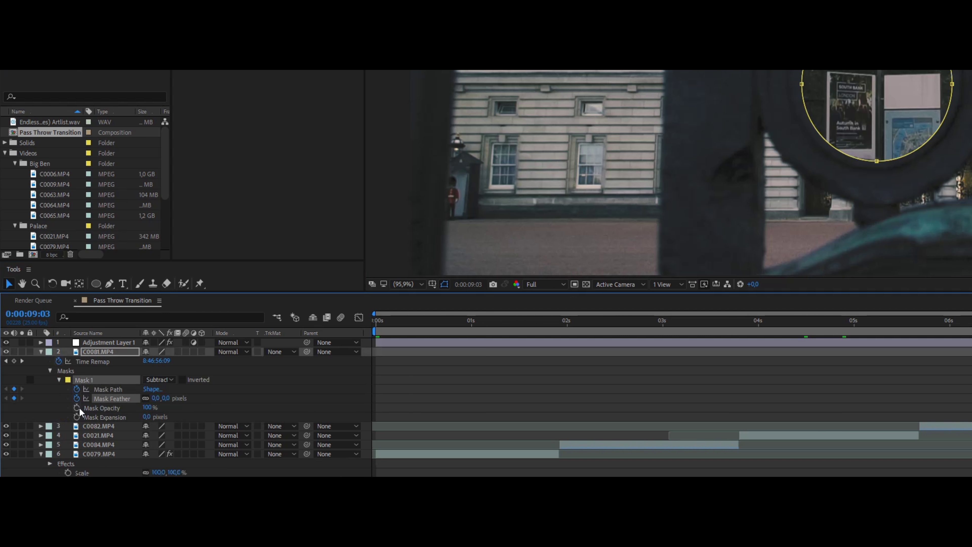
pyautogui.click(76, 417)
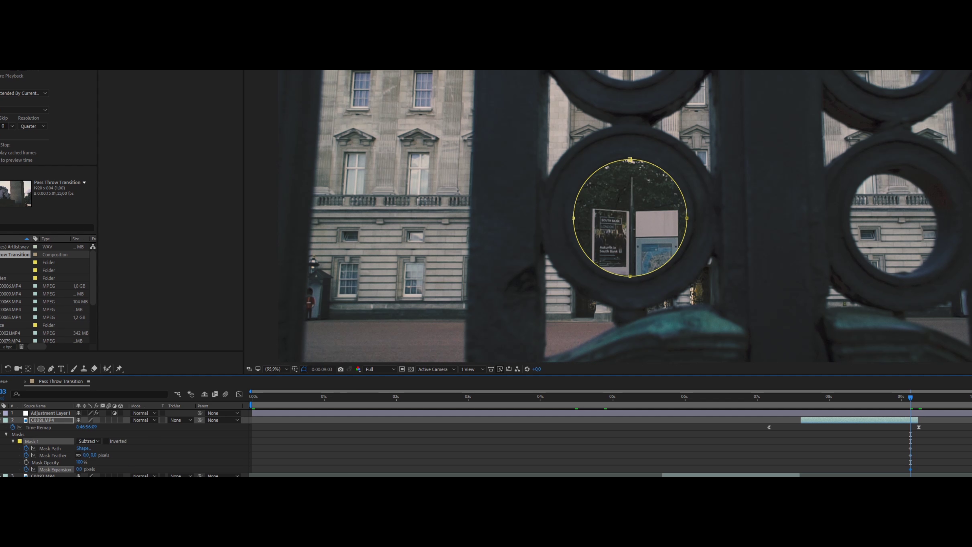
pyautogui.moveTo(79, 468); pyautogui.dragTo(64, 455)
# Try a Mask Feather of 10 pixels on Mask 1
pyautogui.click(95, 455)
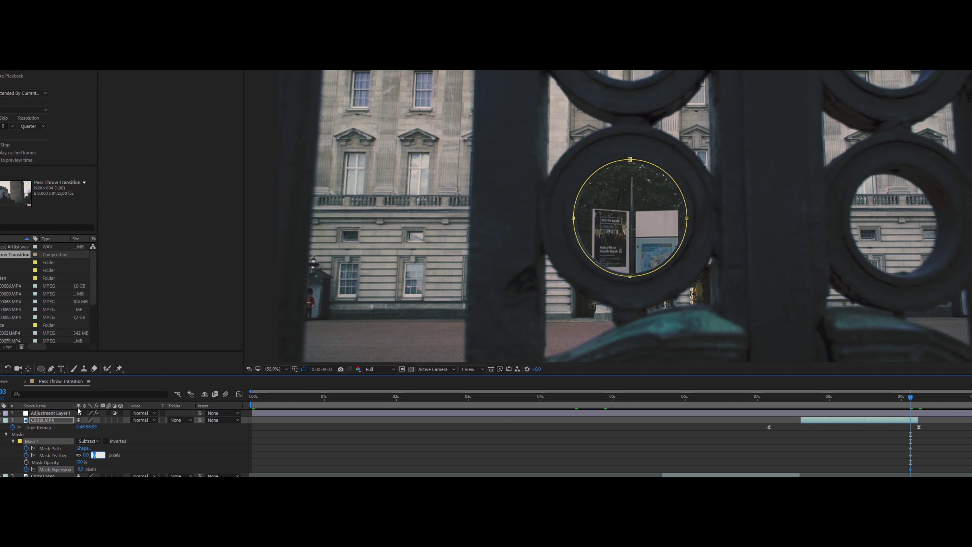
pyautogui.write('10')
pyautogui.press('Return')
pyautogui.click(525, 469)
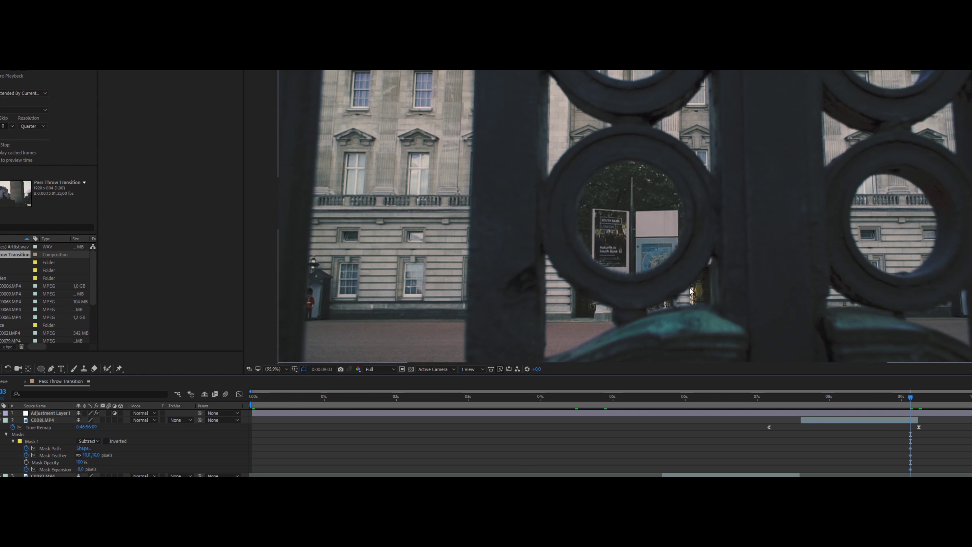
pyautogui.click(898, 423)
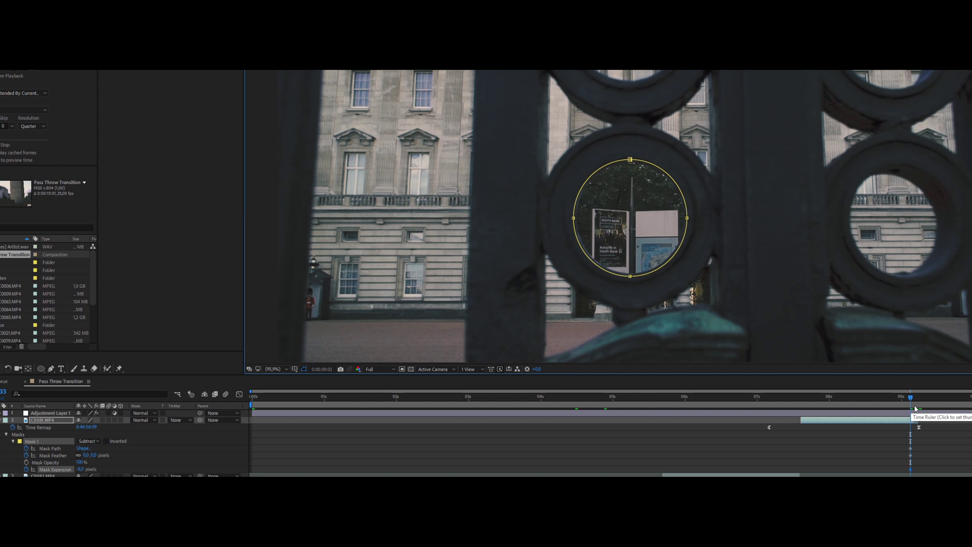
# At 0:00:09:01, move the mask onto the same gate ring and reduce its Mask Expansion to about -106 pixels
pyautogui.press('pageup')
pyautogui.press('pageup')
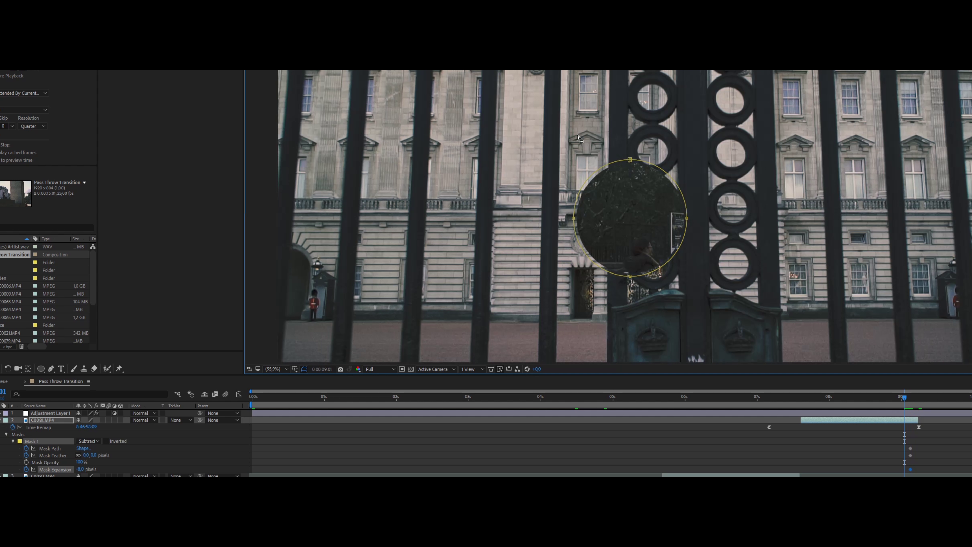
pyautogui.doubleClick(634, 161)
pyautogui.moveTo(668, 230); pyautogui.dragTo(668, 261)
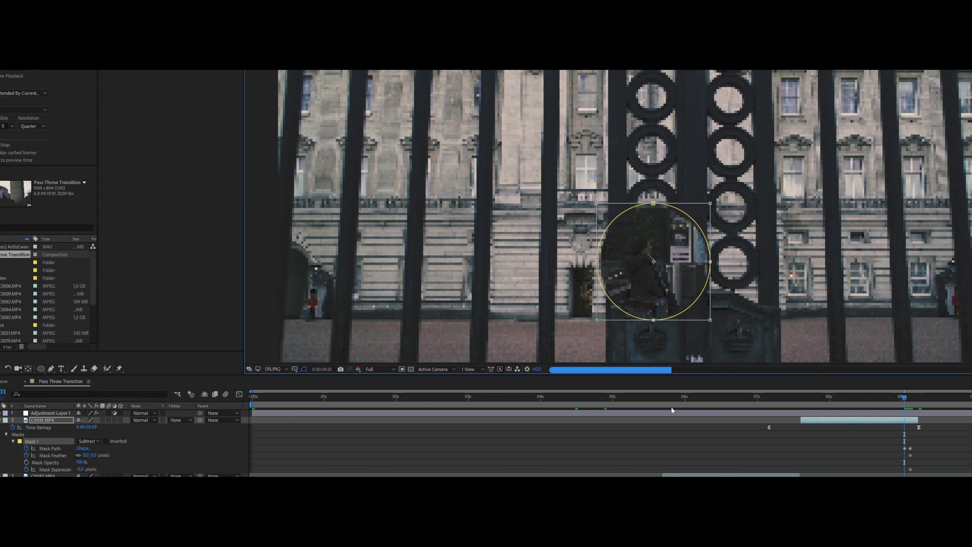
pyautogui.click(143, 467)
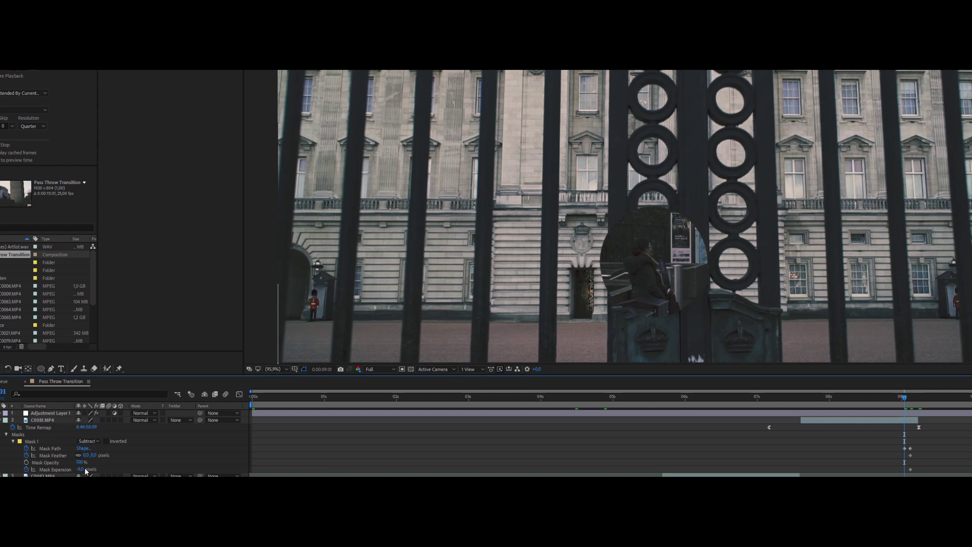
pyautogui.moveTo(78, 469); pyautogui.dragTo(45, 472)
# Fine-tune the mask's position at 0:00:09:01 so the cut-out sits exactly inside the small ring opening
pyautogui.scroll(2, 672, 228)
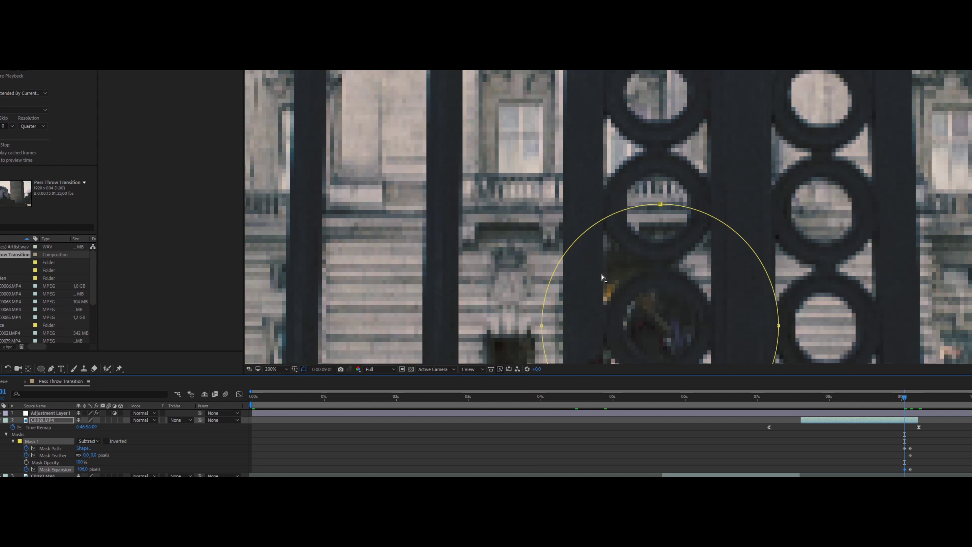
pyautogui.scroll(1, 672, 228)
pyautogui.moveTo(673, 228); pyautogui.dragTo(652, 0)
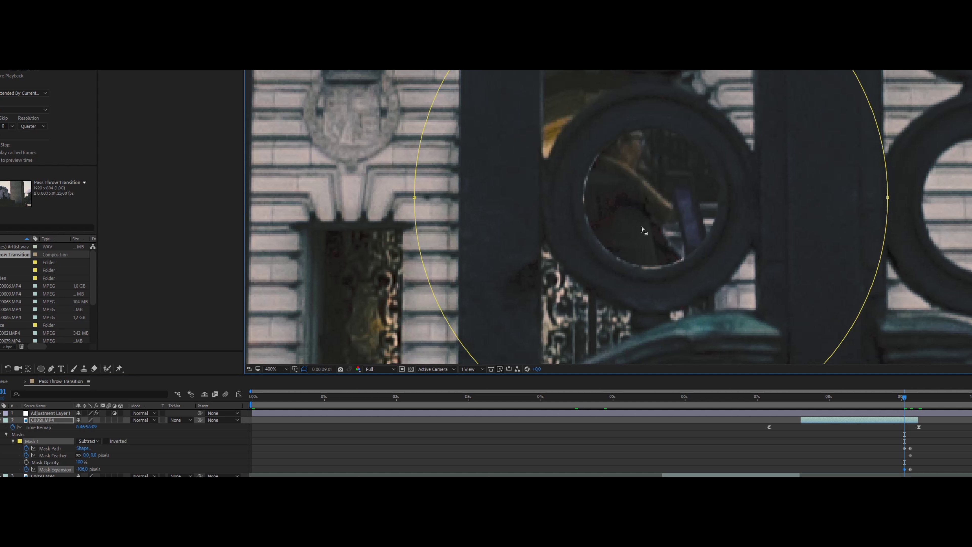
pyautogui.click(888, 198)
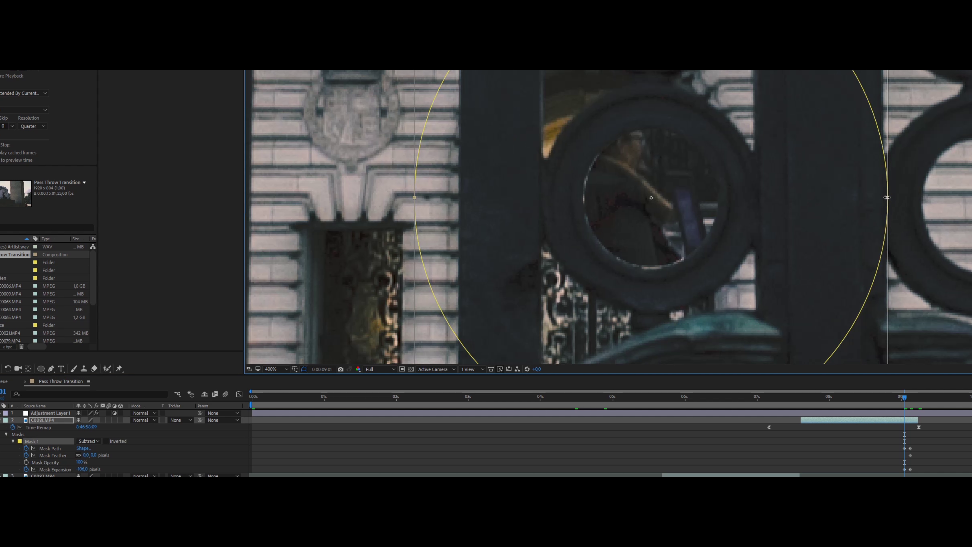
pyautogui.moveTo(875, 200); pyautogui.dragTo(872, 202)
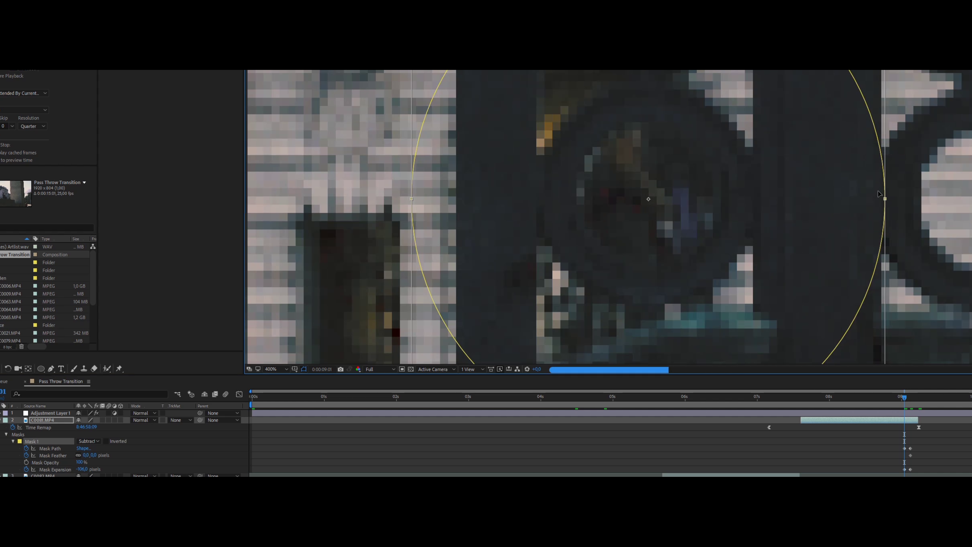
pyautogui.press('Right')
pyautogui.press('Down')
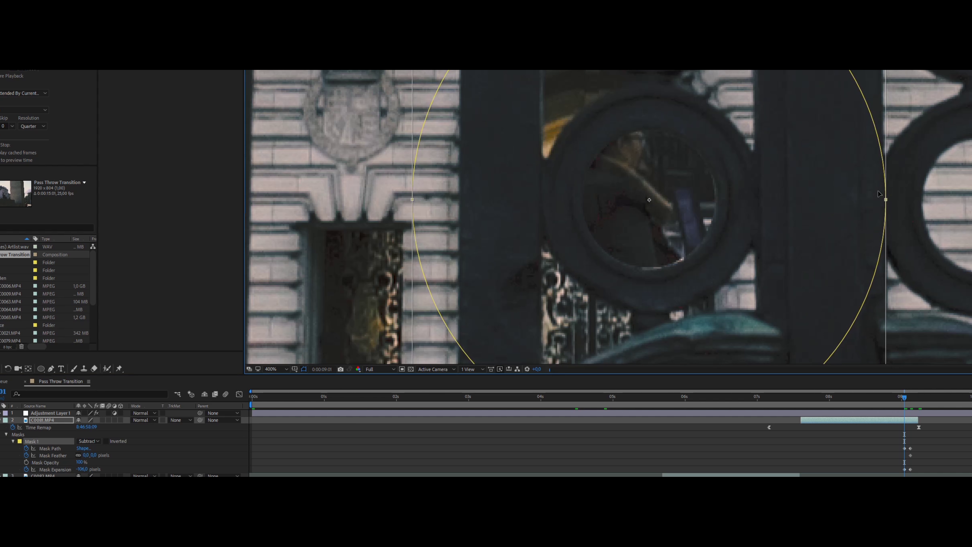
pyautogui.click(203, 446)
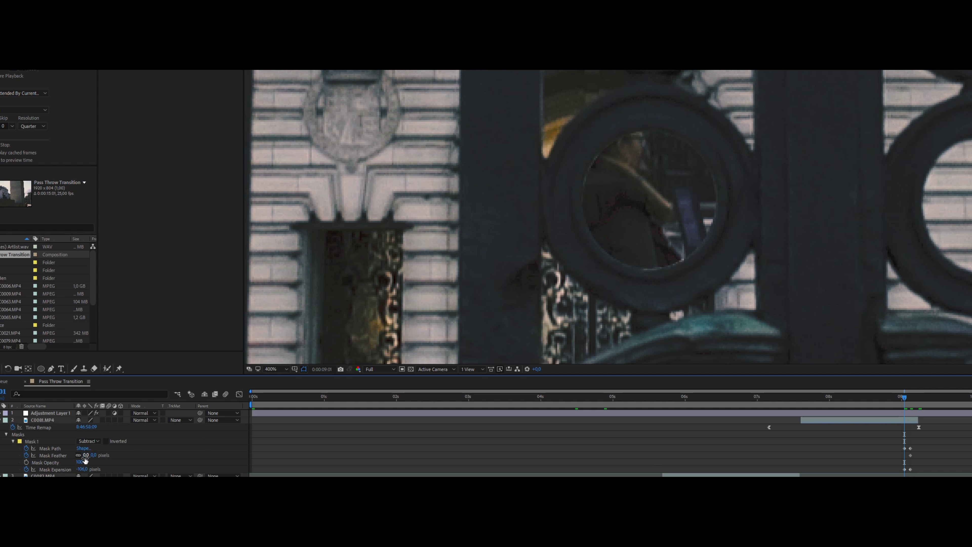
# Set Mask 1's Mask Feather to 10 pixels at 0:00:09:03
pyautogui.click(93, 455)
pyautogui.click(130, 461)
pyautogui.moveTo(903, 397); pyautogui.dragTo(909, 400)
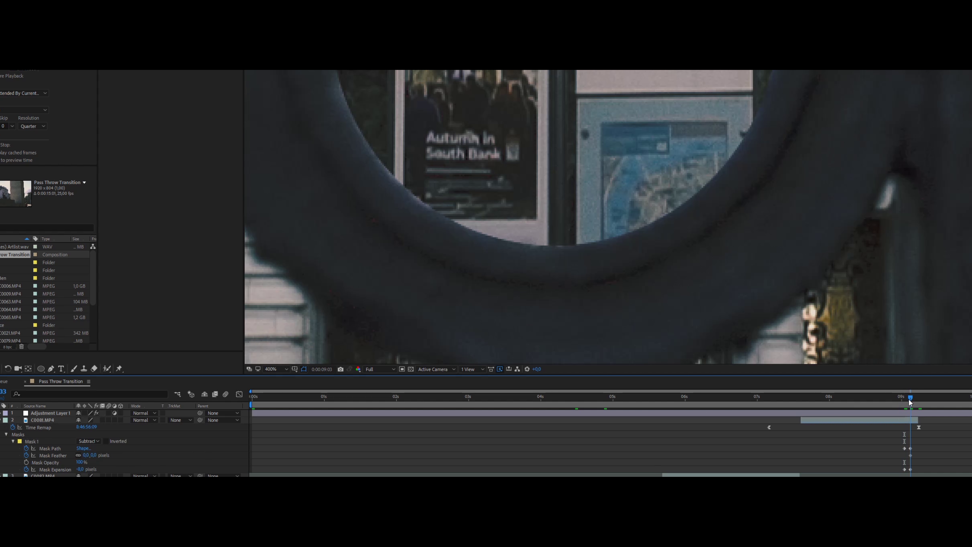
pyautogui.click(94, 455)
pyautogui.write('10')
pyautogui.press('Return')
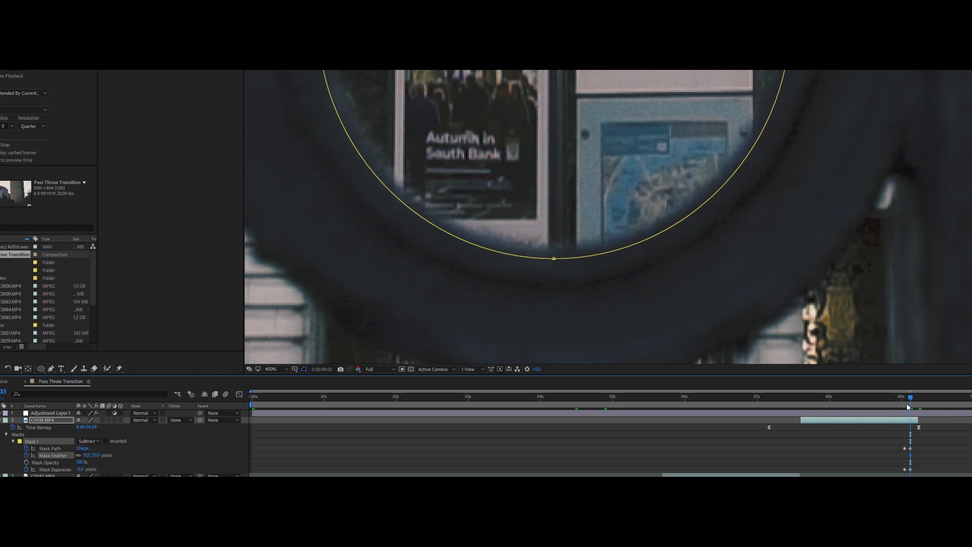
# Set Mask 1's Mask Feather to 2 pixels at 0:00:09:01
pyautogui.press('pageup')
pyautogui.press('pageup')
pyautogui.click(98, 455)
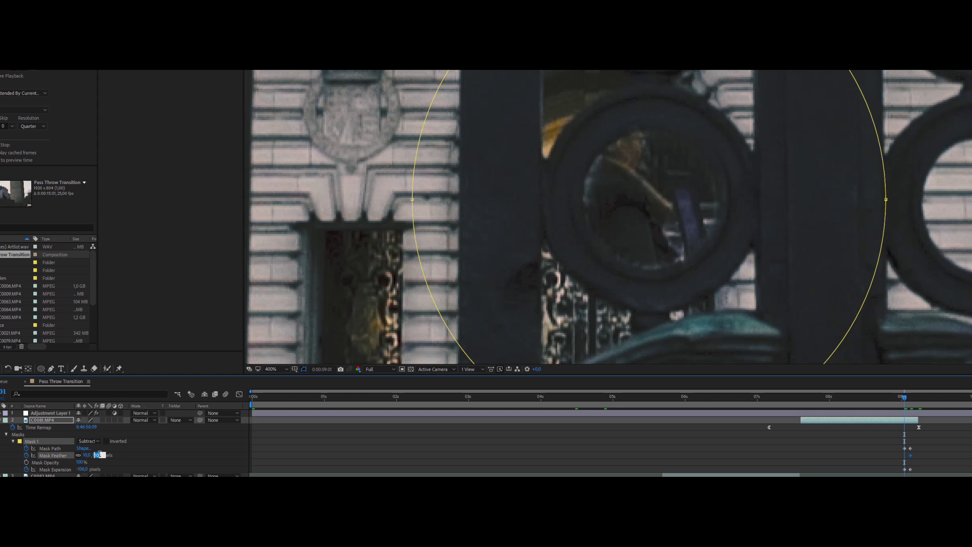
pyautogui.write('2')
pyautogui.press('Return')
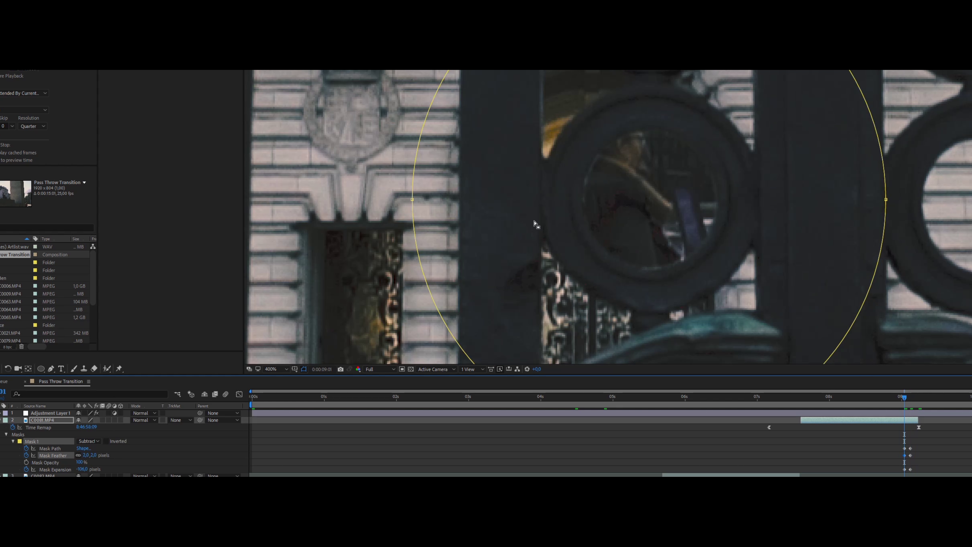
pyautogui.click(273, 369)
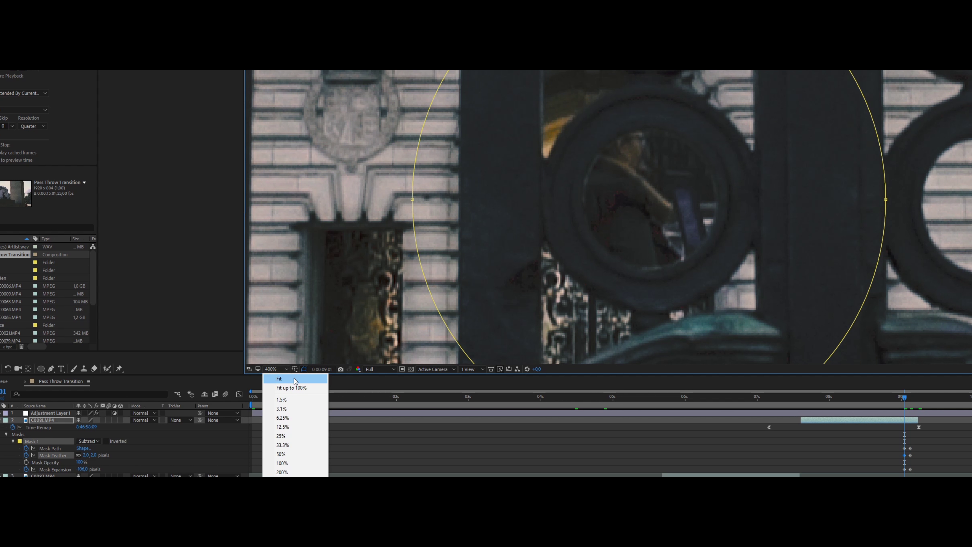
pyautogui.click(294, 379)
pyautogui.scroll(5, 683, 247)
pyautogui.scroll(-1, 684, 244)
pyautogui.moveTo(683, 241); pyautogui.dragTo(656, 247)
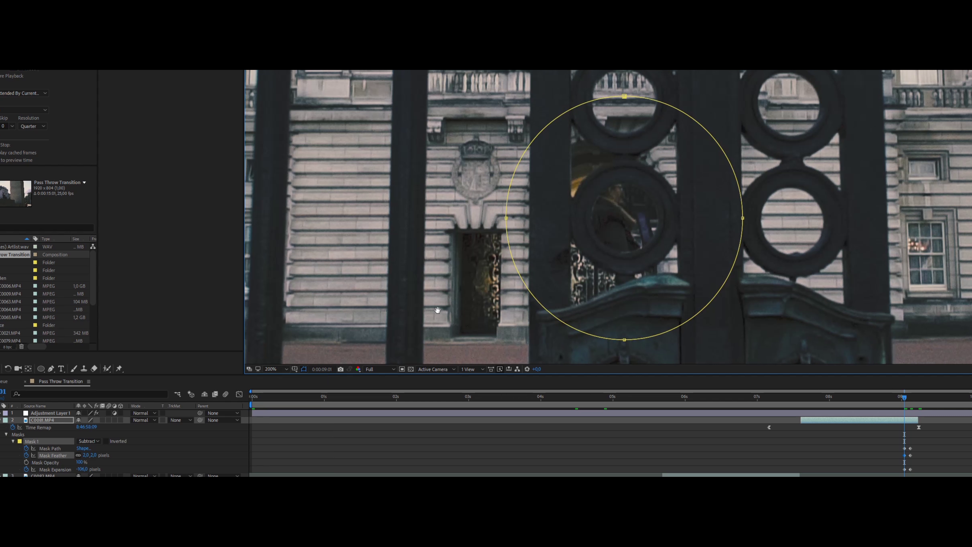
pyautogui.click(0, 368)
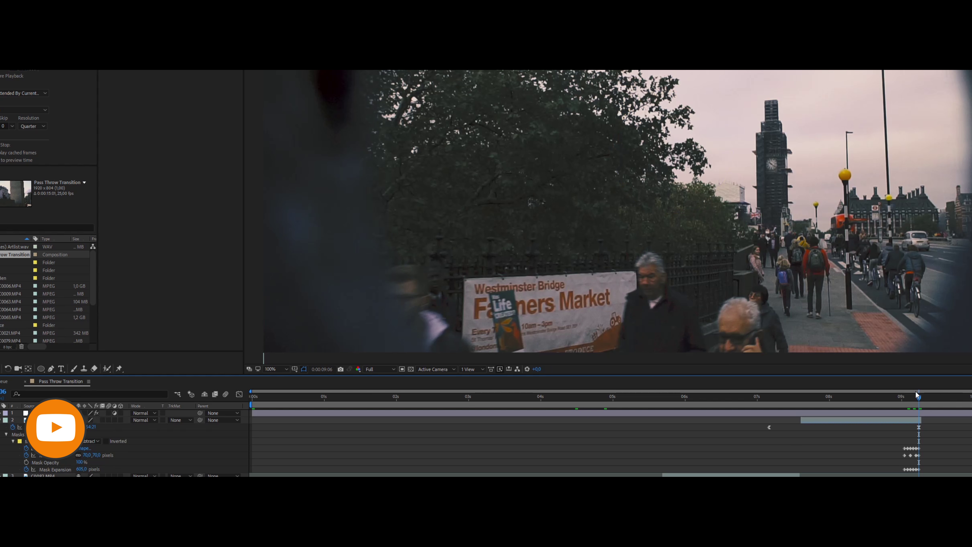
# At 0:00:09:00, move Mask 1 completely outside the picture so that nothing is cut out of the gate clip on that frame
pyautogui.click(900, 396)
pyautogui.moveTo(900, 397)
pyautogui.mouseDown()
pyautogui.moveTo(882, 398)
pyautogui.moveTo(903, 402)
pyautogui.mouseUp()
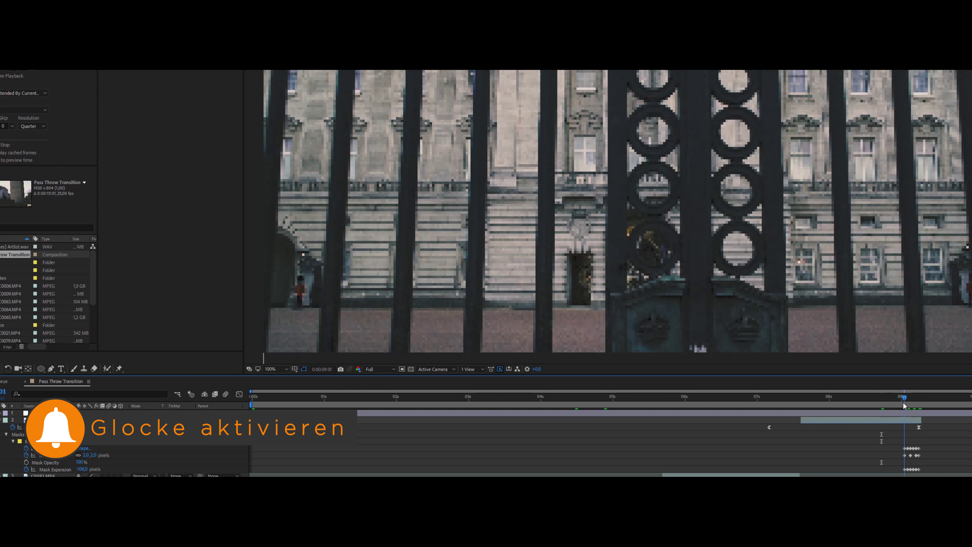
pyautogui.press('pageup')
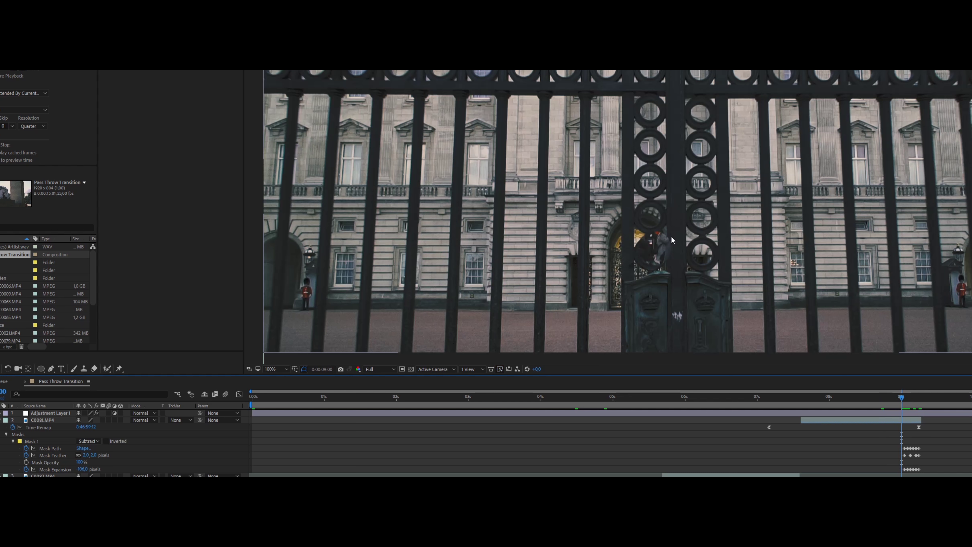
pyautogui.click(884, 422)
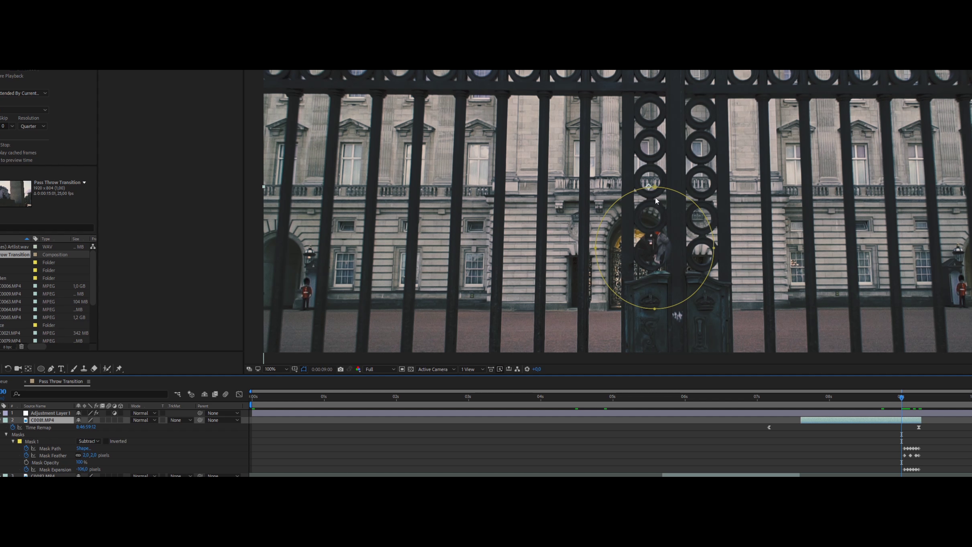
pyautogui.doubleClick(656, 188)
pyautogui.scroll(-1, 687, 223)
pyautogui.moveTo(664, 225); pyautogui.dragTo(914, 314)
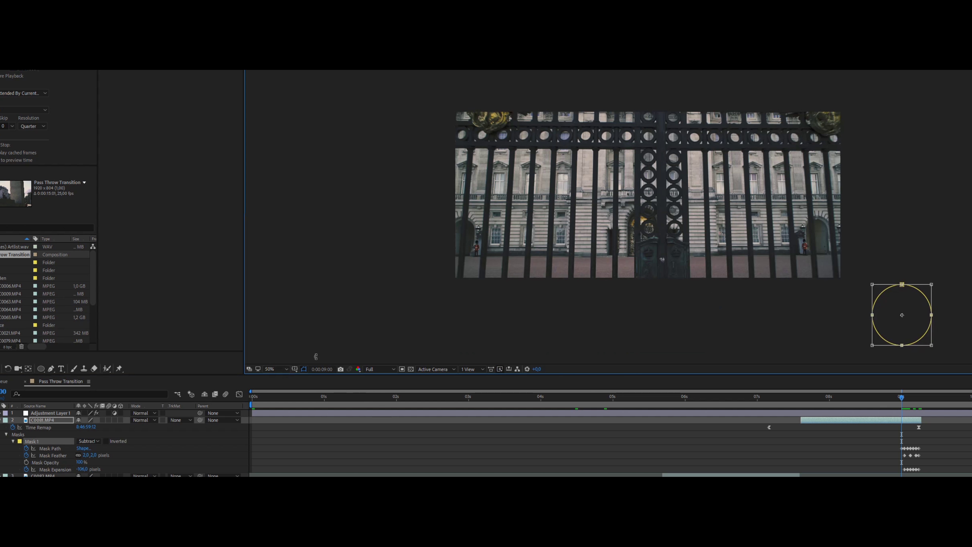
pyautogui.click(275, 369)
pyautogui.click(281, 381)
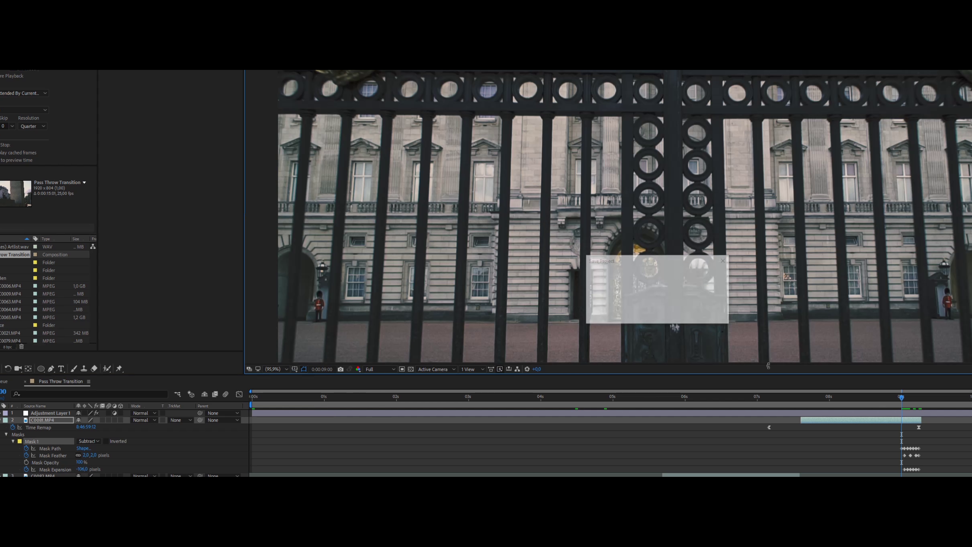
pyautogui.click(896, 397)
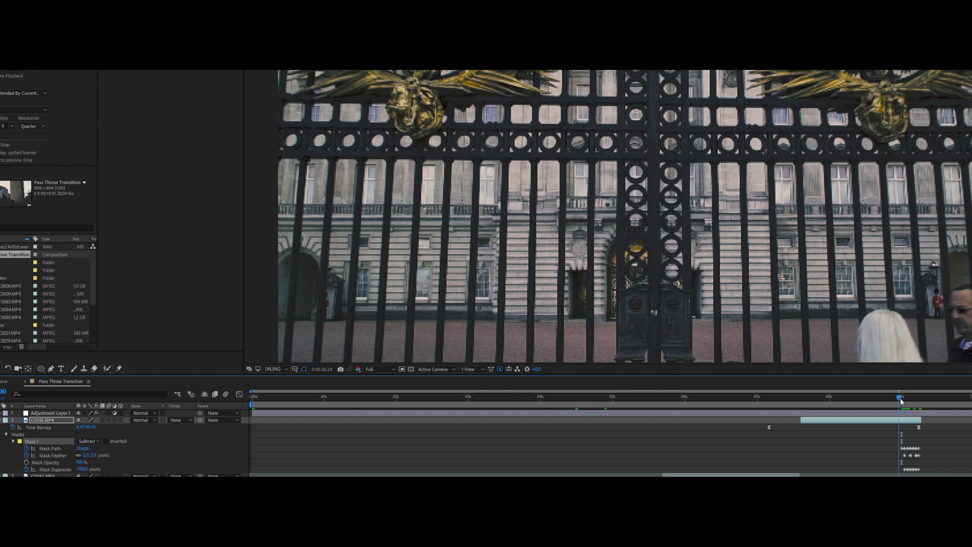
pyautogui.click(901, 397)
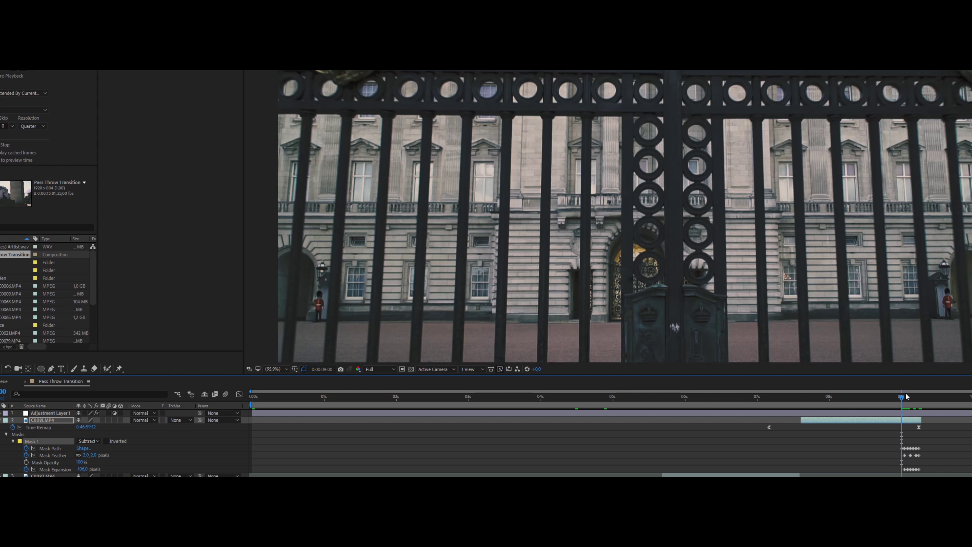
# Keyframe the Scale of C0006.MP4 at 0:00:09:06, and reduce it to about 31% at 0:00:09:01
pyautogui.click(918, 397)
pyautogui.click(938, 444)
pyautogui.press('s')
pyautogui.click(45, 451)
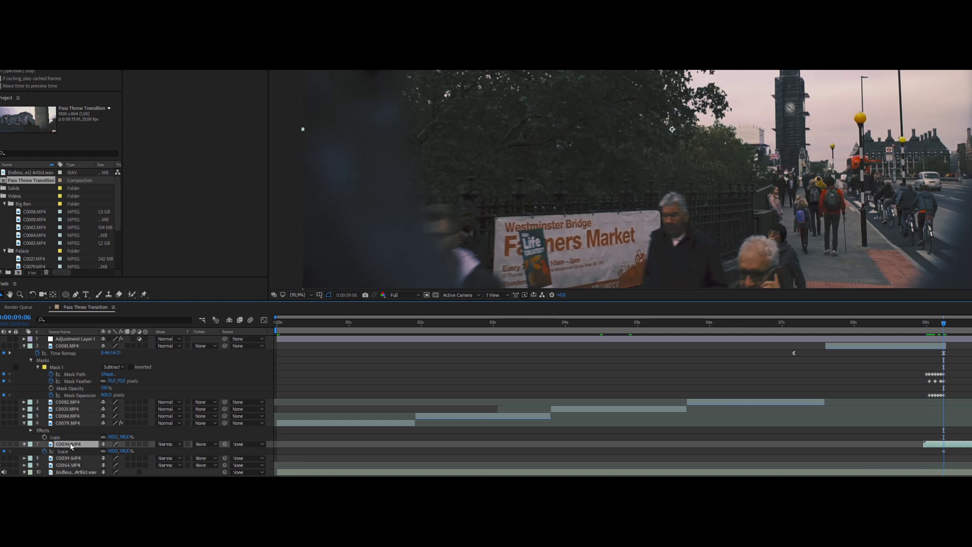
pyautogui.moveTo(933, 324); pyautogui.dragTo(931, 325)
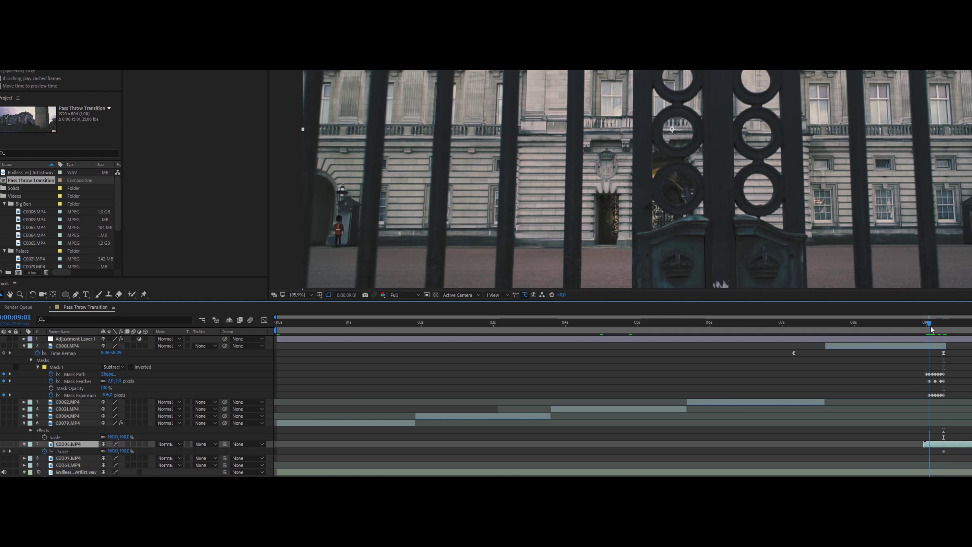
pyautogui.moveTo(126, 451); pyautogui.dragTo(86, 451)
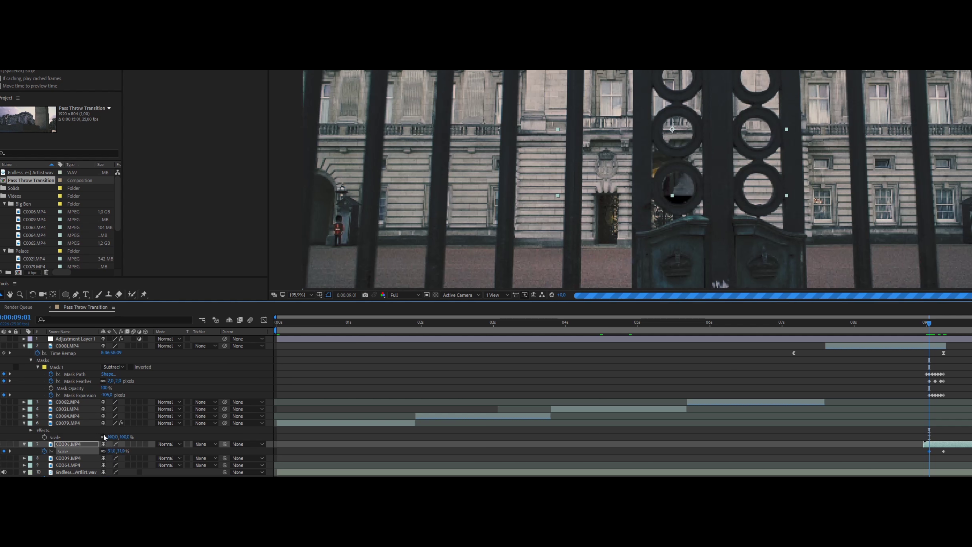
# Add a Position keyframe to C0006.MP4 and shift it to 0:00:09:06, in line with the last Scale keyframe
pyautogui.click(74, 445)
pyautogui.press('p')
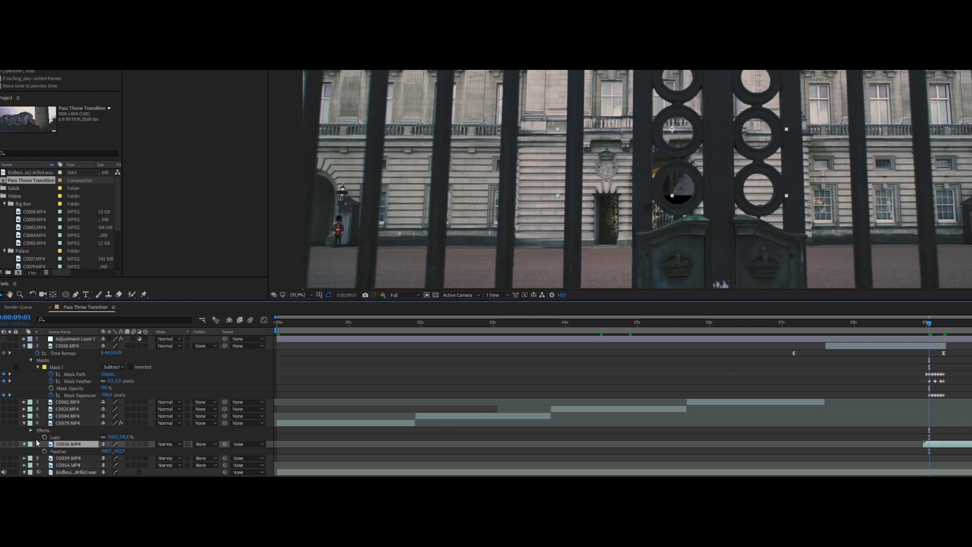
pyautogui.click(44, 451)
pyautogui.press('p')
pyautogui.press('u')
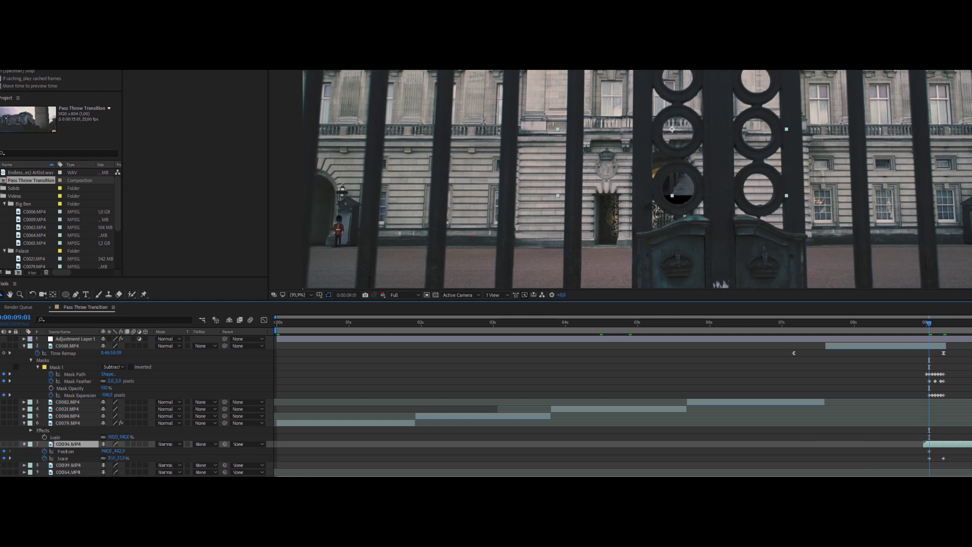
pyautogui.moveTo(930, 452); pyautogui.dragTo(943, 451)
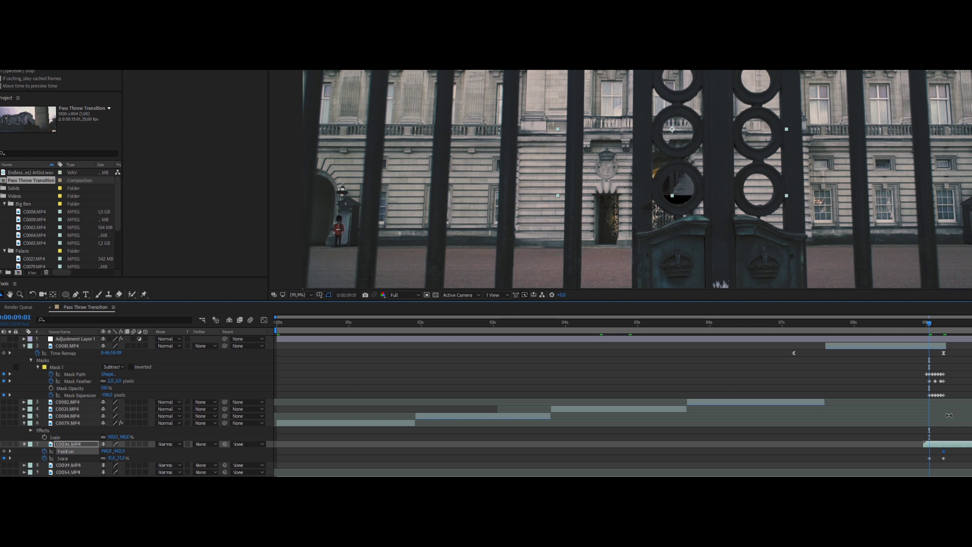
# At 0:00:09:01, move C0006.MP4 behind the small ring opening and shrink it to about 12% so it fits the hole
pyautogui.moveTo(719, 139); pyautogui.dragTo(711, 200)
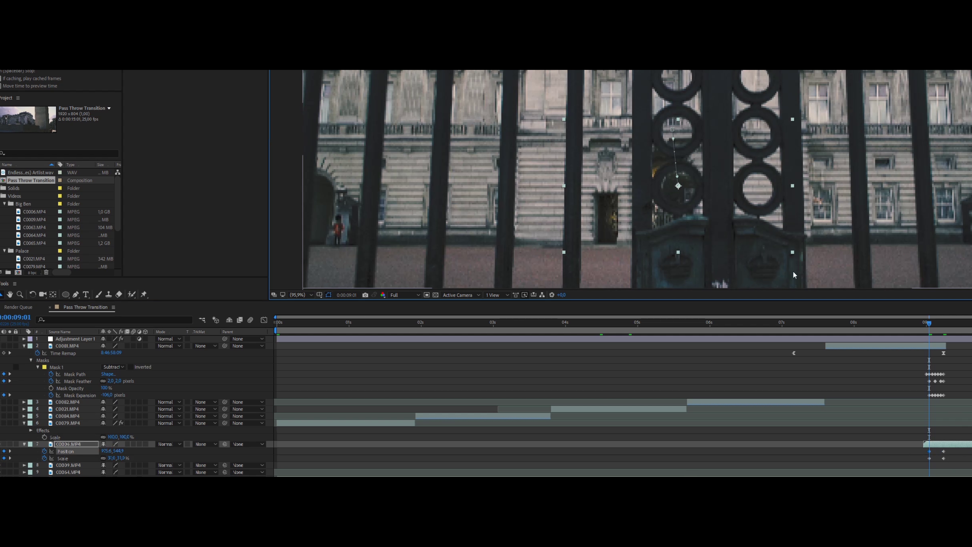
pyautogui.moveTo(793, 252); pyautogui.dragTo(703, 183)
pyautogui.click(960, 454)
pyautogui.click(962, 457)
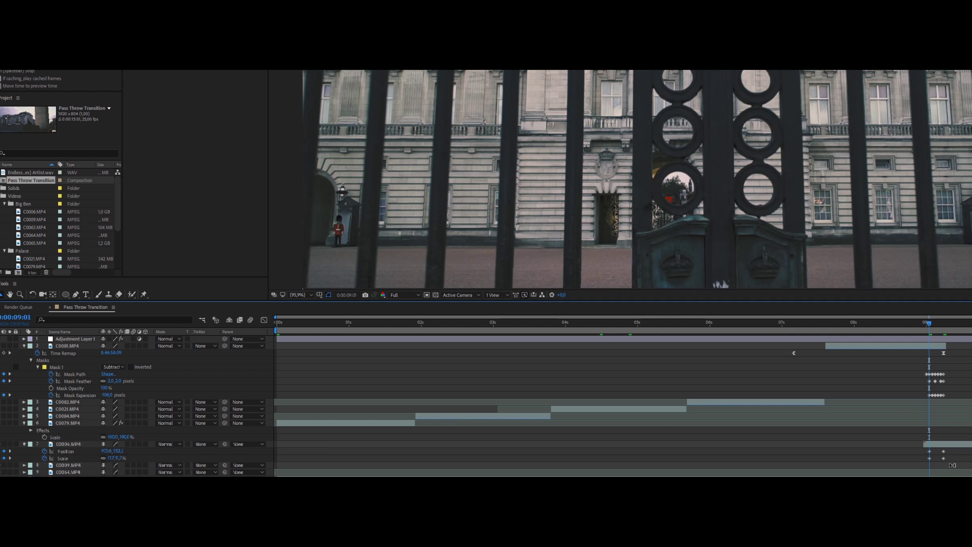
# Apply Easy Ease to the last Position and Scale keyframes of C0006.MP4, and check the move up to 0:00:09:04
pyautogui.moveTo(953, 464); pyautogui.dragTo(935, 449)
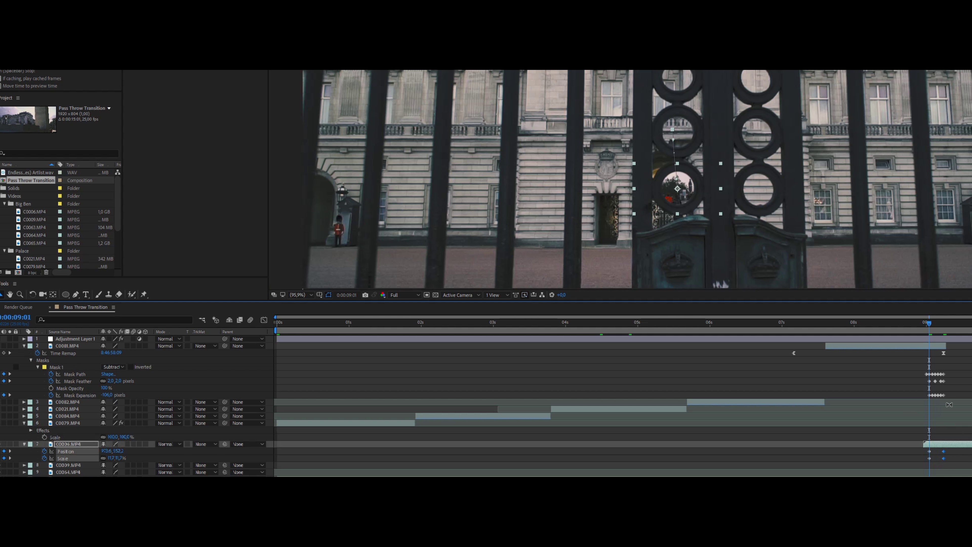
pyautogui.press('F9')
pyautogui.click(936, 452)
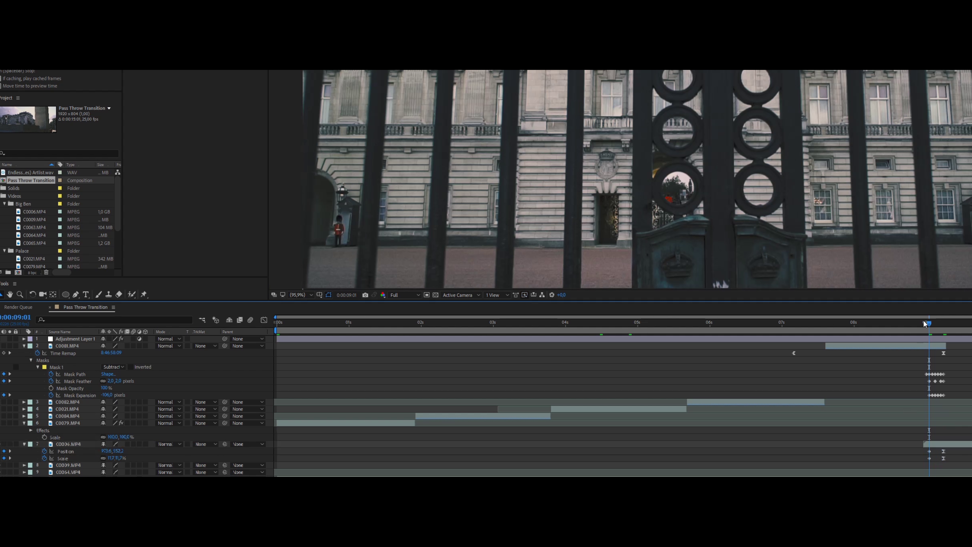
pyautogui.moveTo(930, 327); pyautogui.dragTo(937, 324)
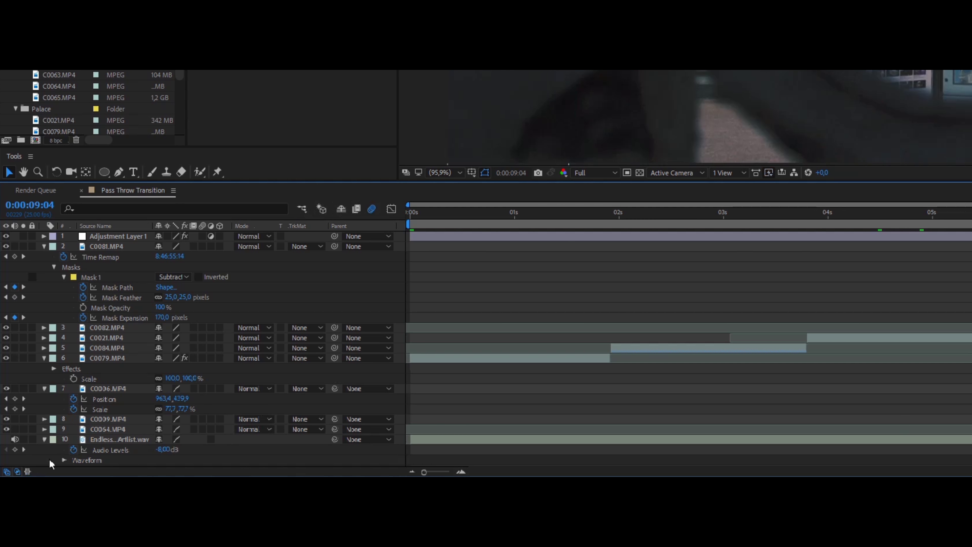
# Show the layer switches and enable motion blur on both the gate clip and C0006.MP4
pyautogui.click(18, 472)
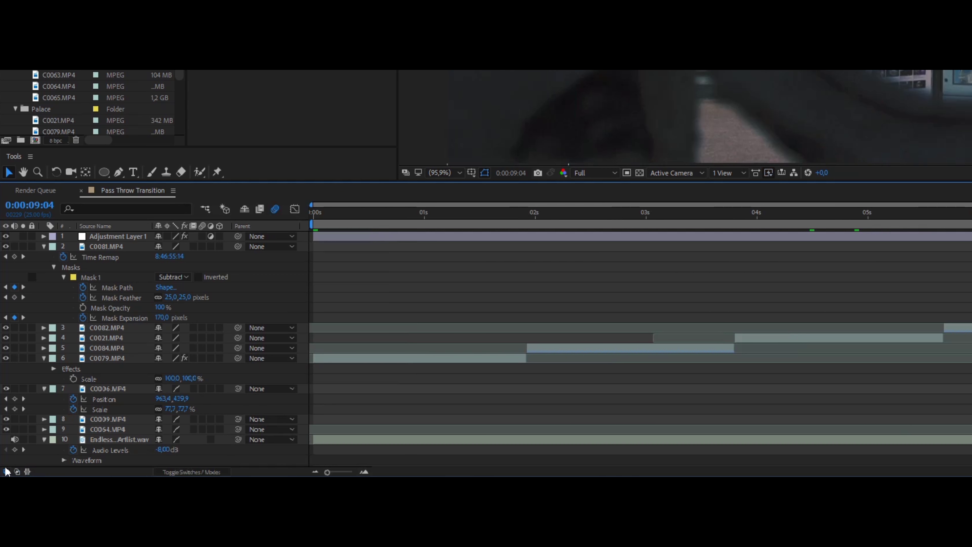
pyautogui.click(199, 472)
pyautogui.click(199, 472)
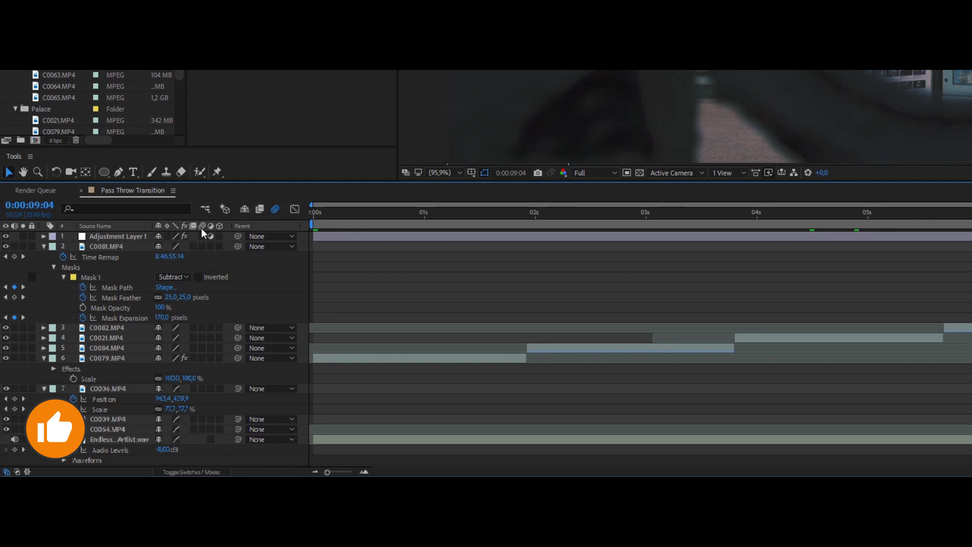
pyautogui.click(210, 235)
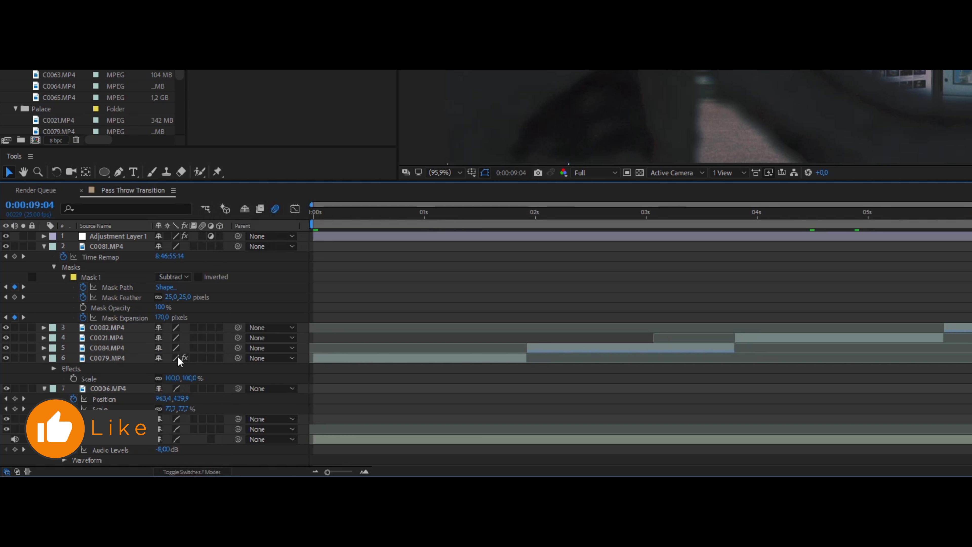
pyautogui.click(107, 247)
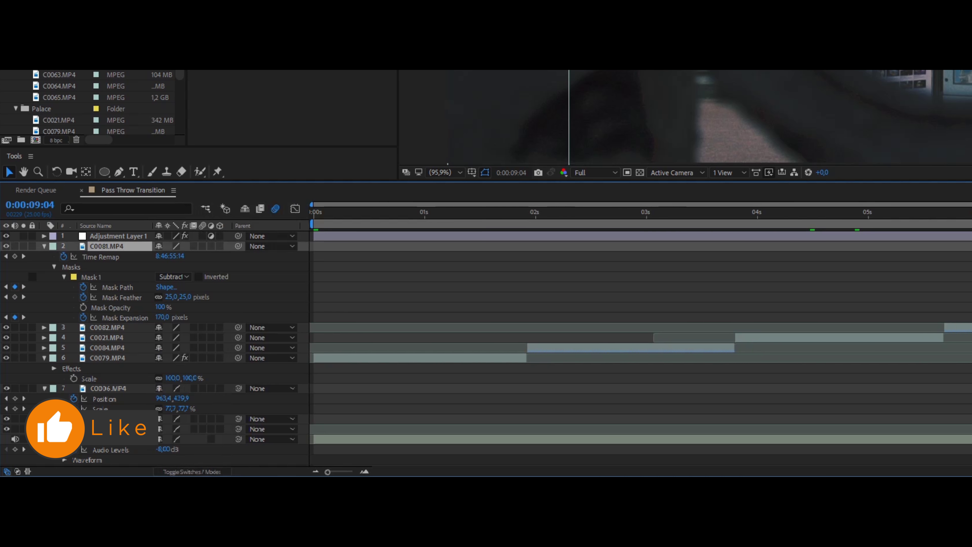
pyautogui.keyDown('ctrl'); pyautogui.click(215, 388); pyautogui.keyUp('ctrl')
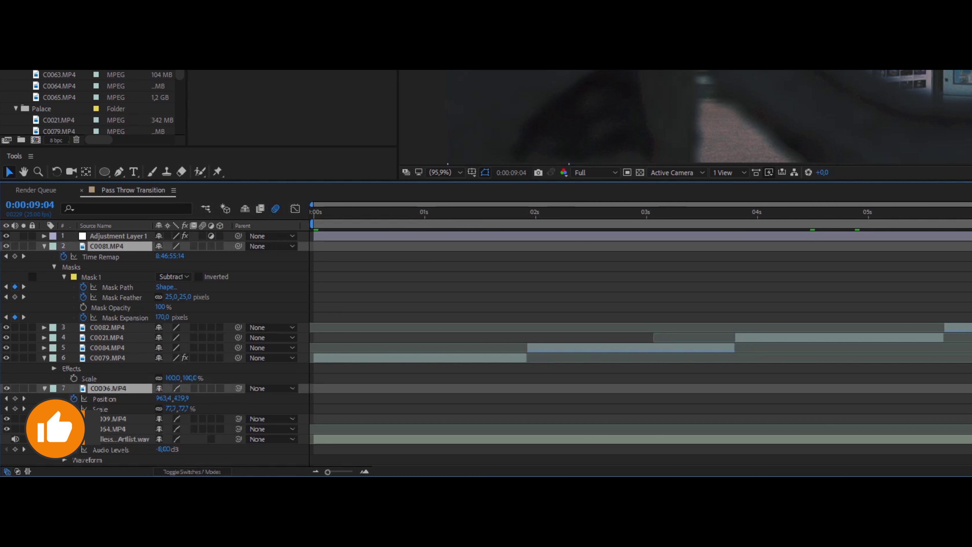
pyautogui.click(204, 388)
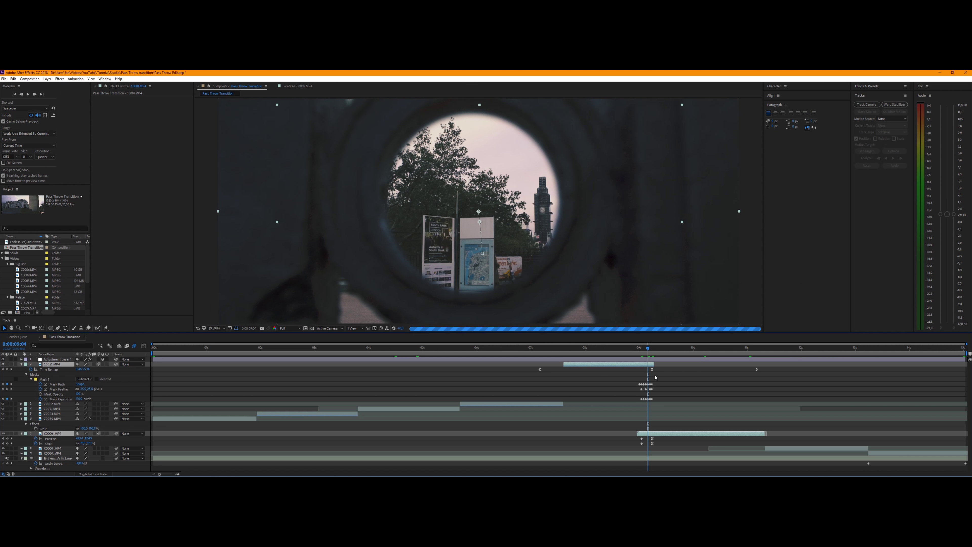
pyautogui.click(655, 377)
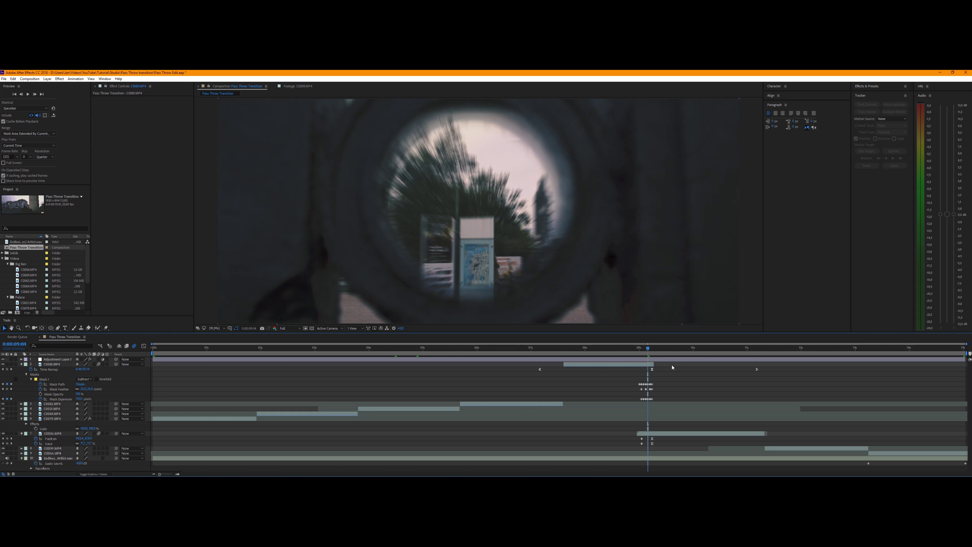
# Duplicate the masked gate clip and delete Mask 1 from the lower copy
pyautogui.click(618, 351)
pyautogui.moveTo(618, 353); pyautogui.dragTo(642, 346)
pyautogui.click(632, 364)
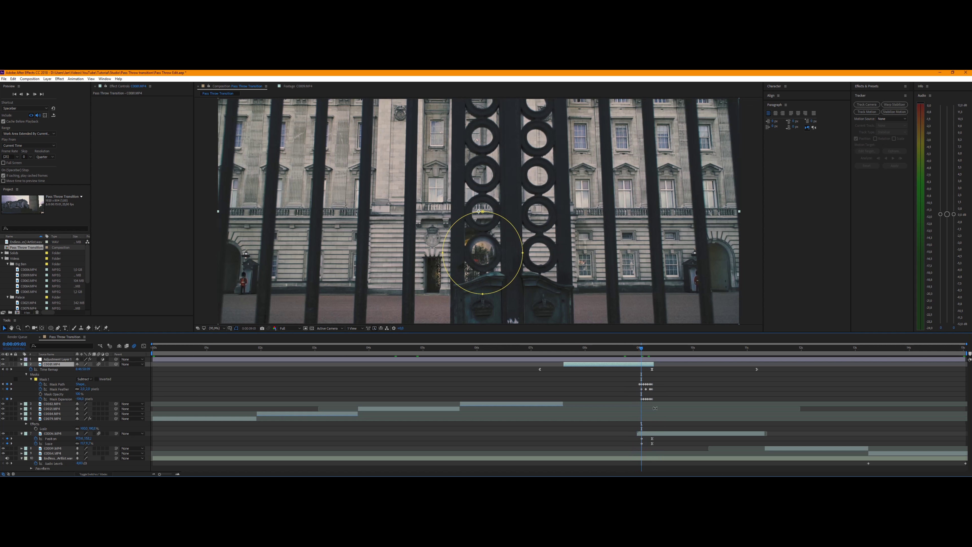
pyautogui.hotkey('ctrl', 'd')
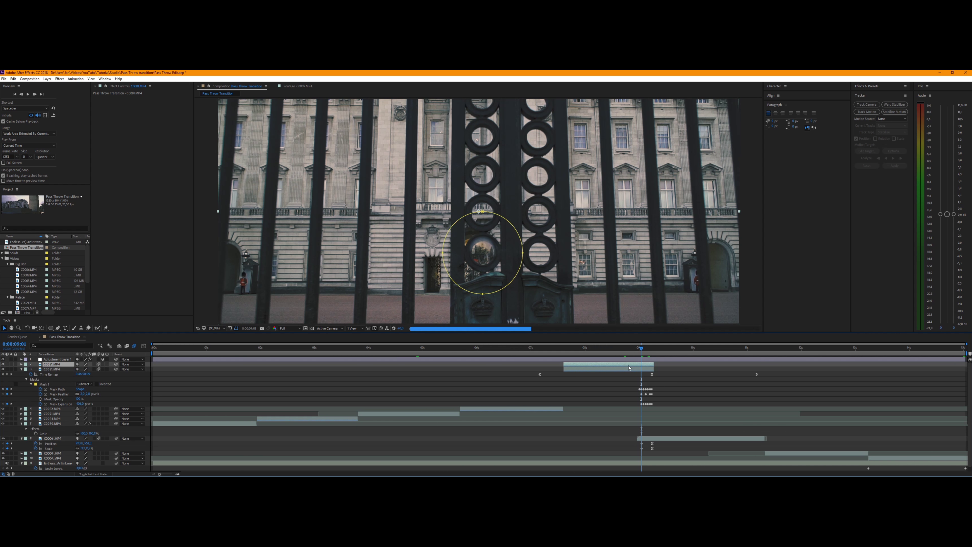
pyautogui.click(611, 369)
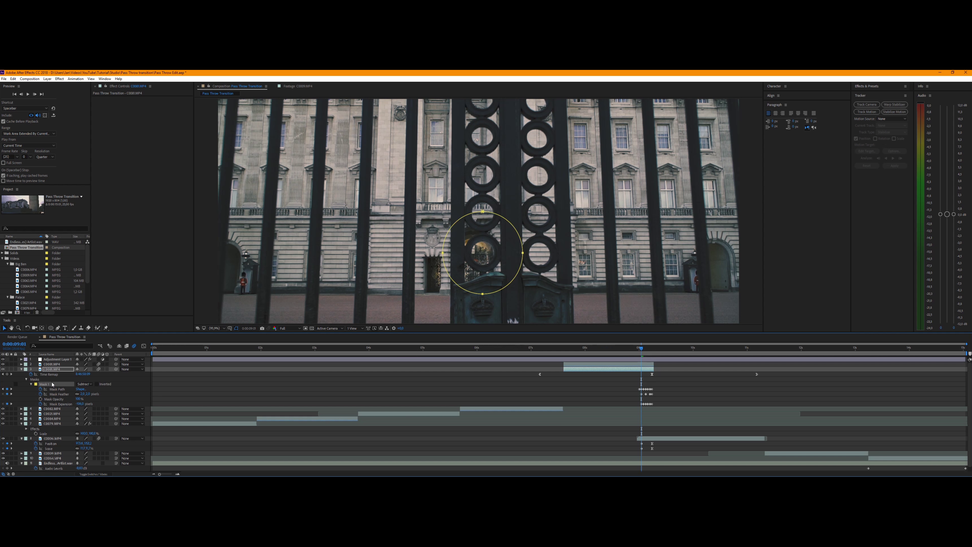
pyautogui.press('Delete')
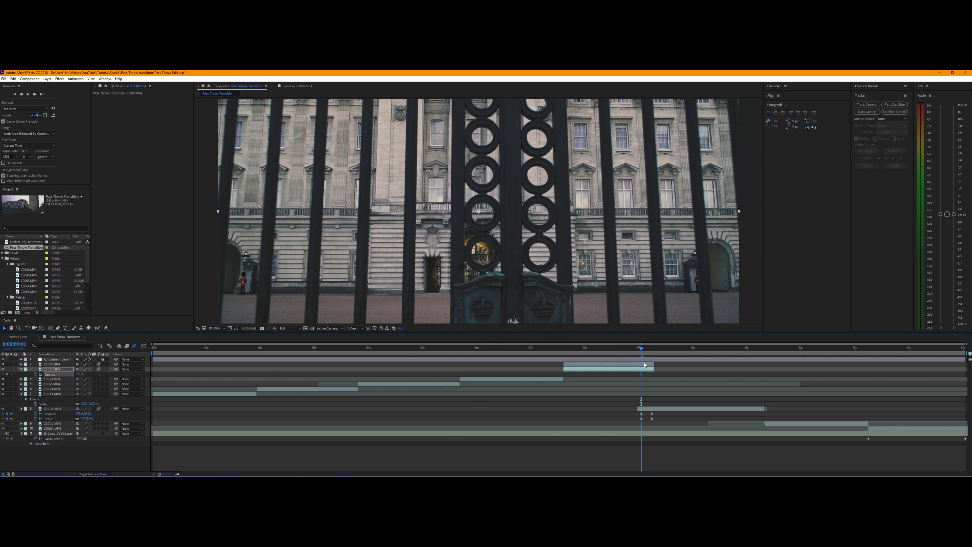
# Fade out the unmasked gate copy by lowering its Opacity at 0:00:09:03
pyautogui.press('pagedown')
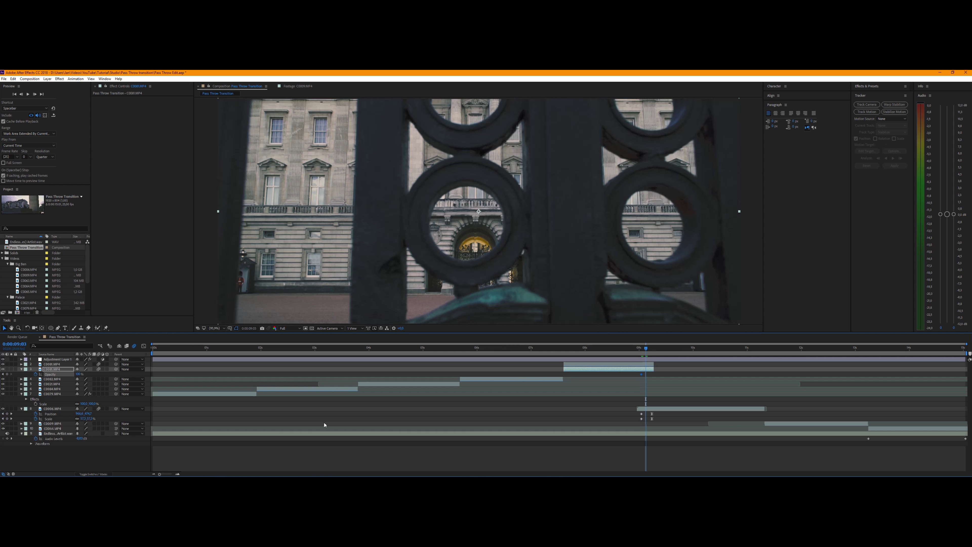
pyautogui.moveTo(78, 376); pyautogui.dragTo(40, 376)
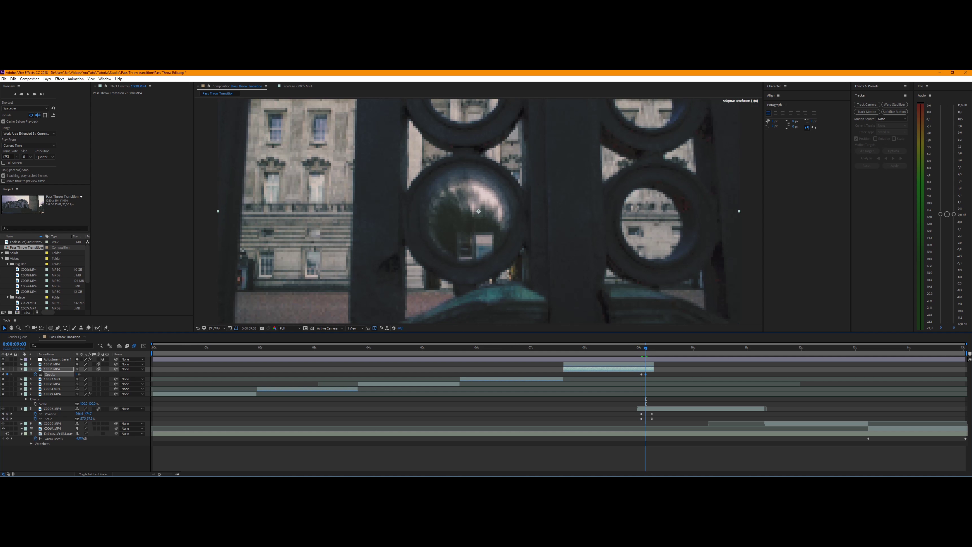